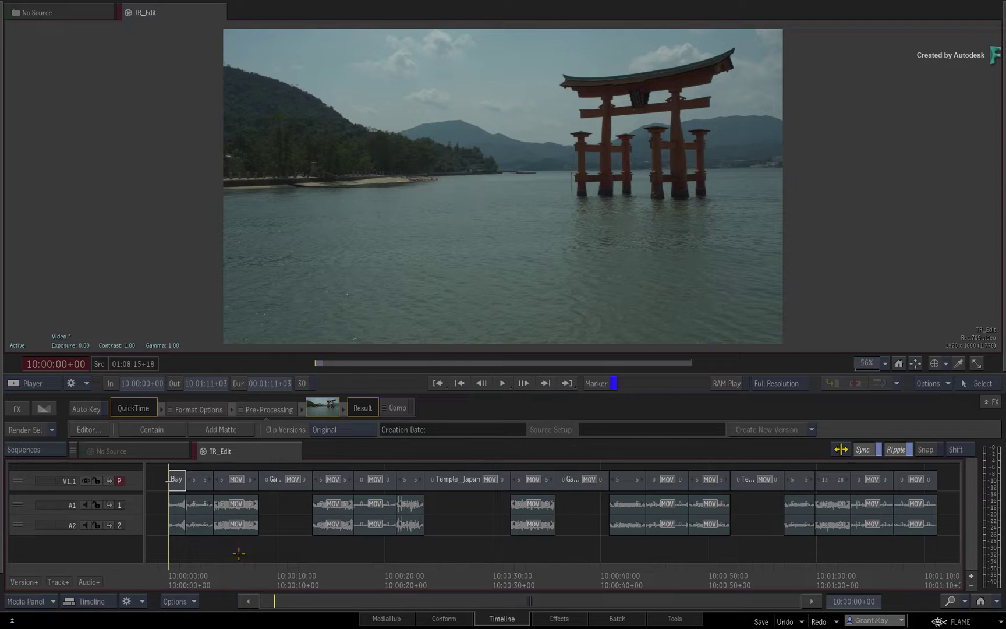
Switch to the Effects environment and scroll through the clip strip from the first frame.
{"action": "left_click_drag", "start_coordinate": [170, 571], "coordinate": [170, 492]}
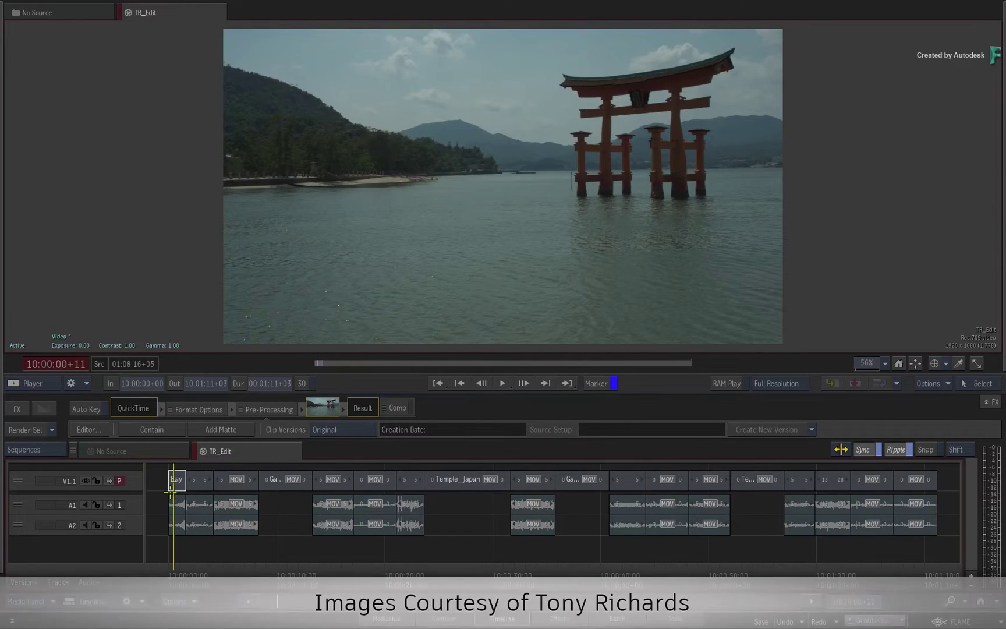
{"action": "left_click", "coordinate": [573, 620]}
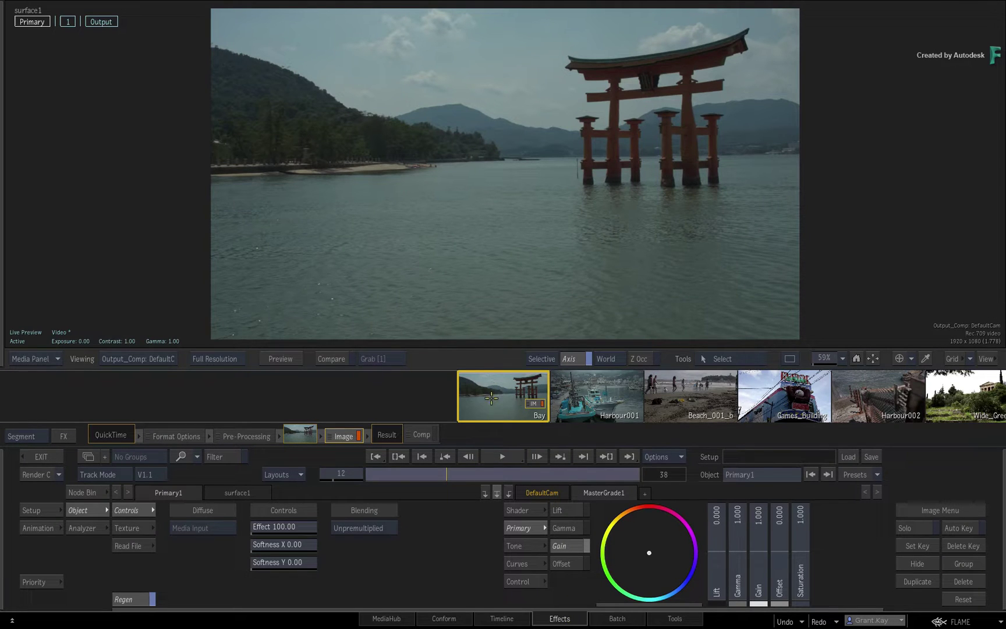
{"action": "left_click", "coordinate": [373, 474]}
{"action": "left_click_drag", "start_coordinate": [916, 396], "coordinate": [340, 397]}
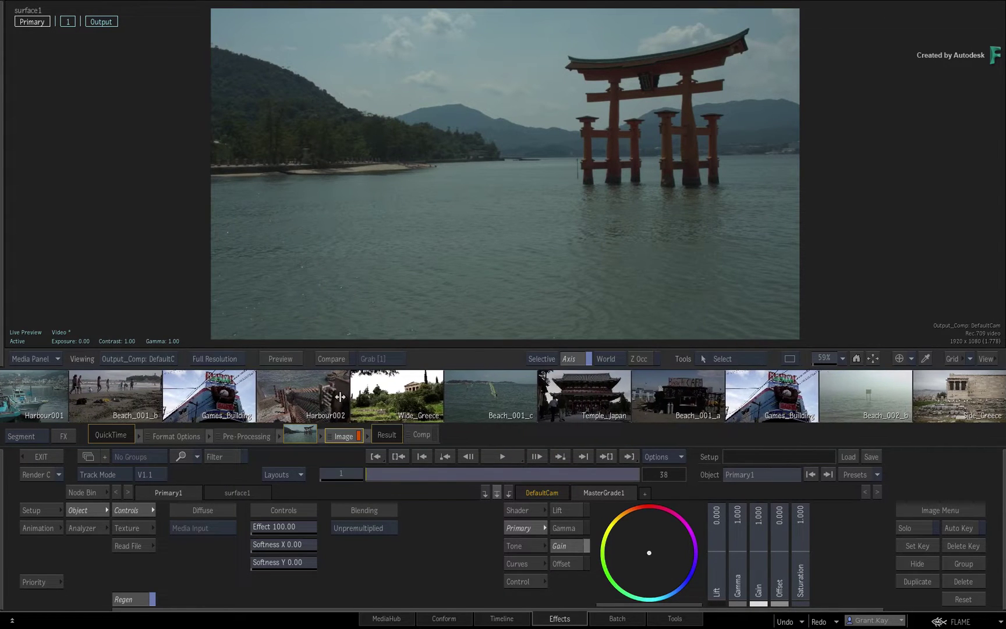
{"action": "left_click_drag", "start_coordinate": [916, 395], "coordinate": [642, 391]}
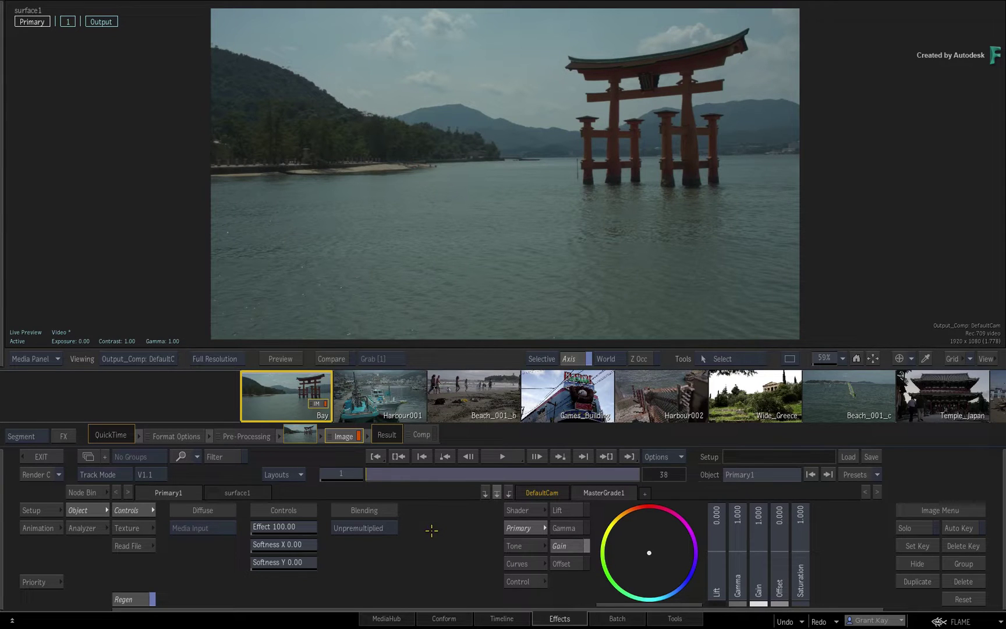
{"action": "left_click_drag", "start_coordinate": [522, 393], "coordinate": [484, 393]}
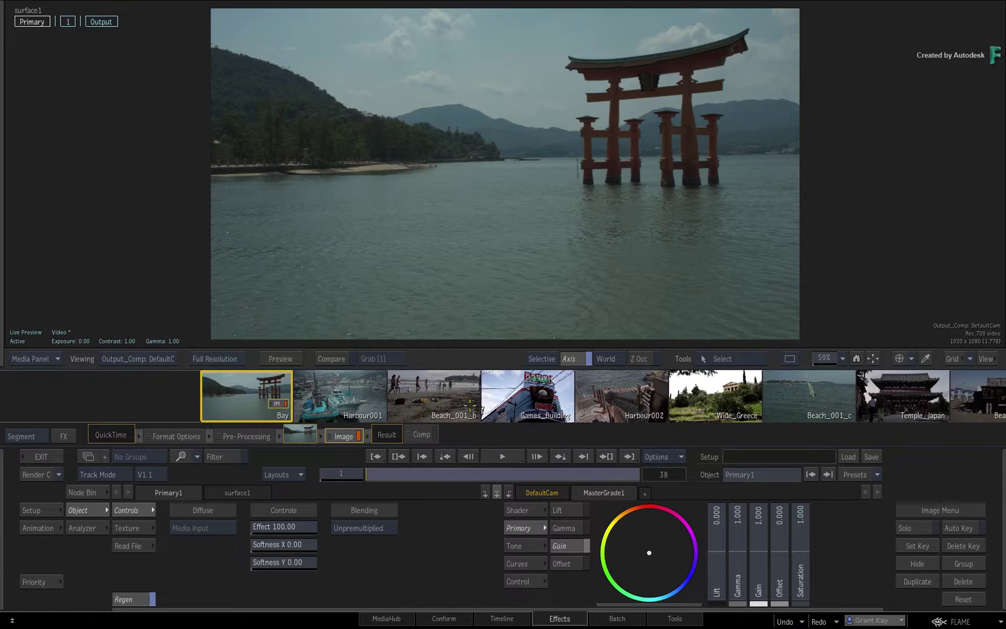
Load Beach_001_b, mark Beach_001_c, and filter the storyboard to the marked clips.
{"action": "left_click", "coordinate": [440, 392]}
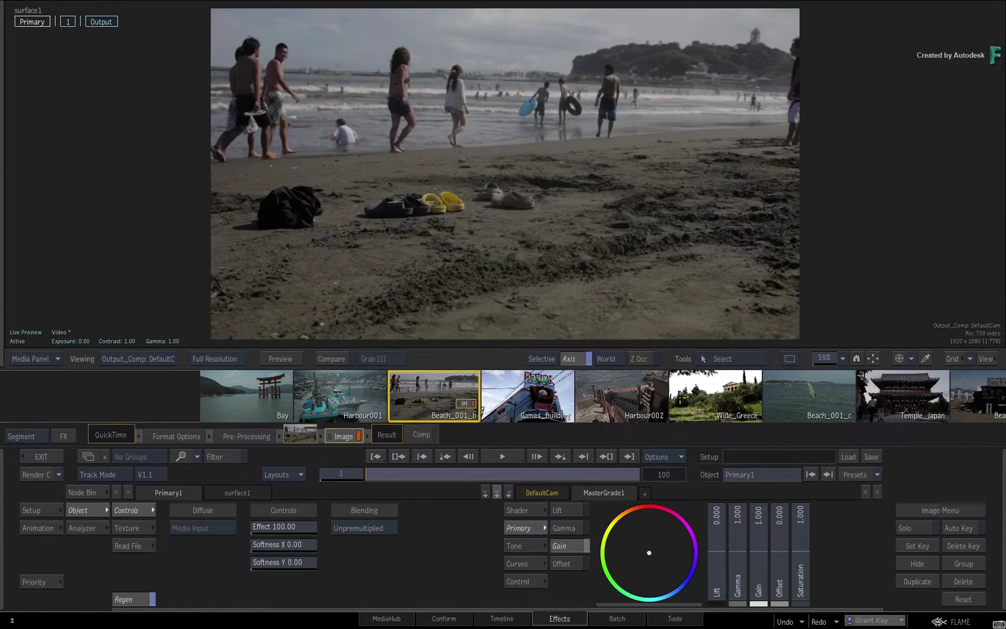
{"action": "left_click", "coordinate": [802, 386]}
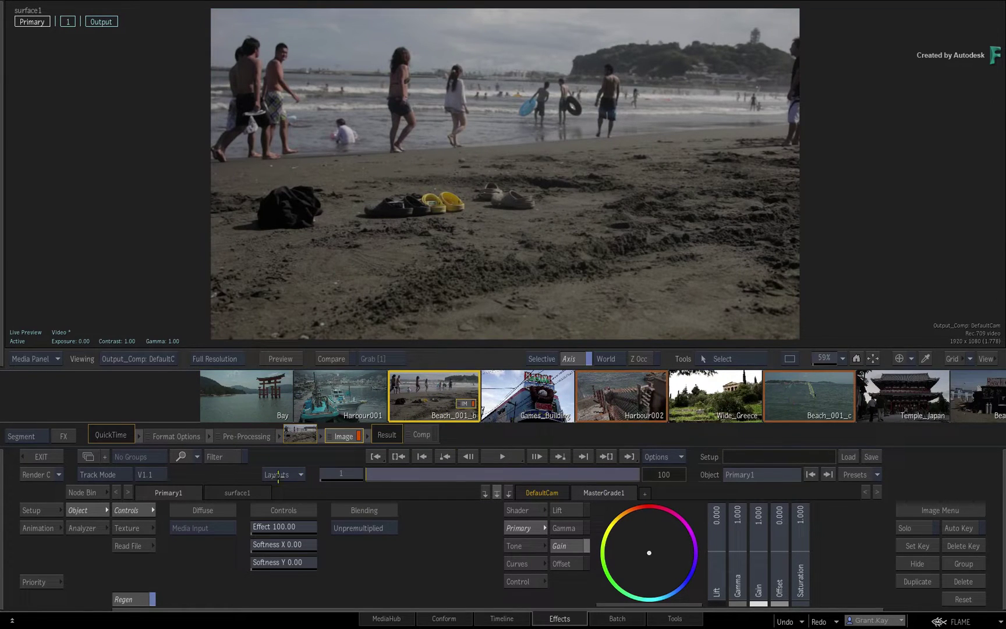
{"action": "left_click", "coordinate": [218, 455]}
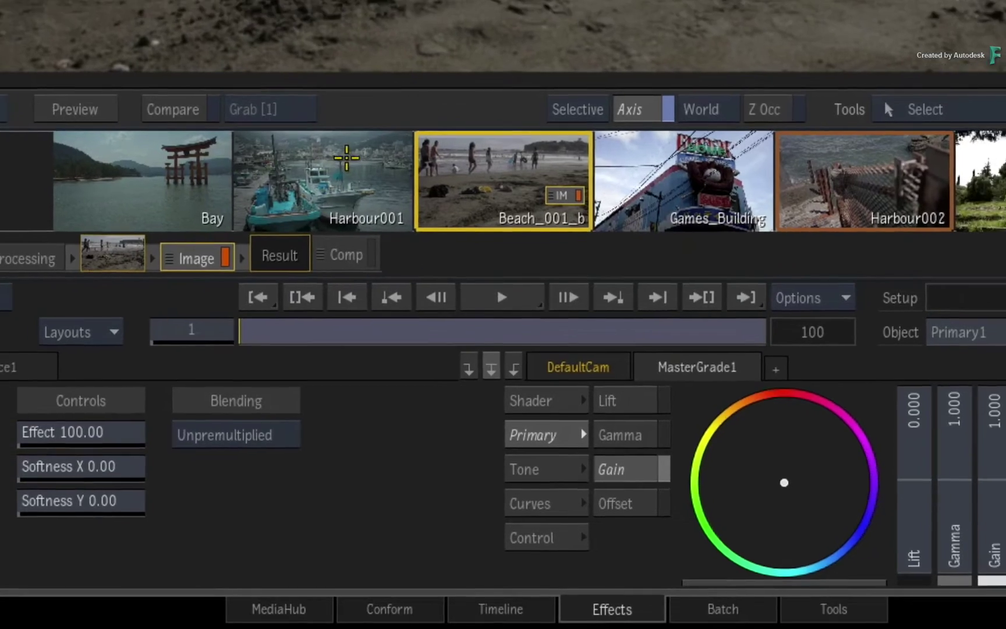
Load Harbour001, toggle the filter on and off, then load the Bay clip.
{"action": "left_click", "coordinate": [332, 157]}
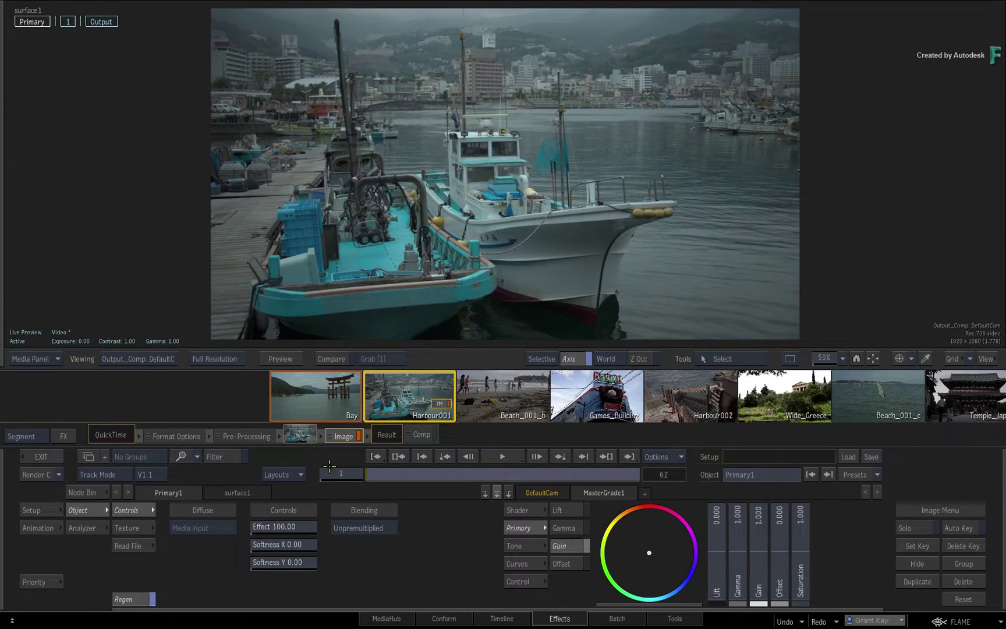
{"action": "left_click", "coordinate": [216, 459]}
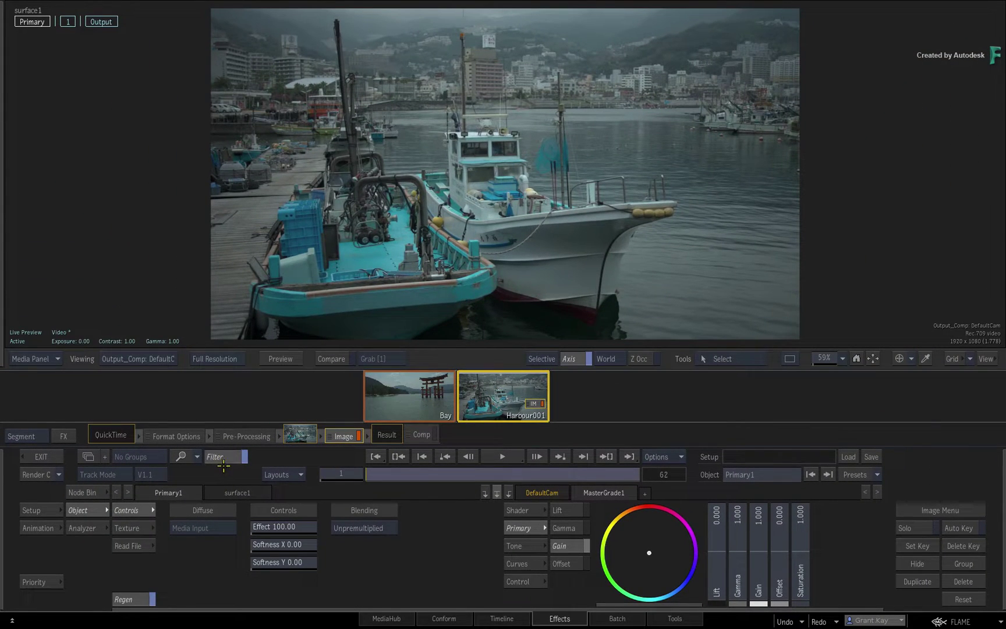
{"action": "left_click", "coordinate": [228, 457]}
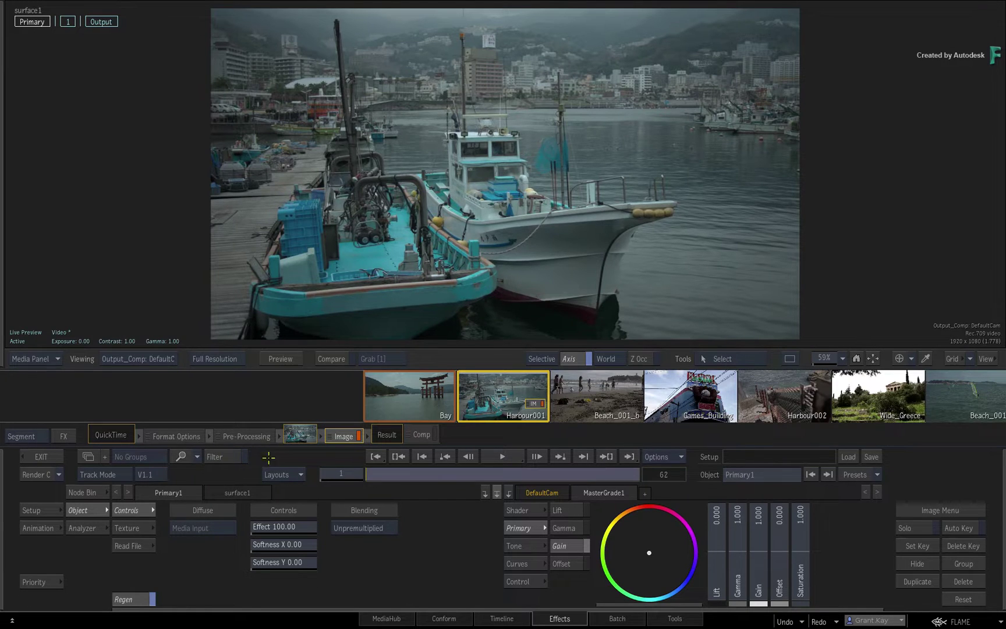
{"action": "left_click", "coordinate": [405, 400]}
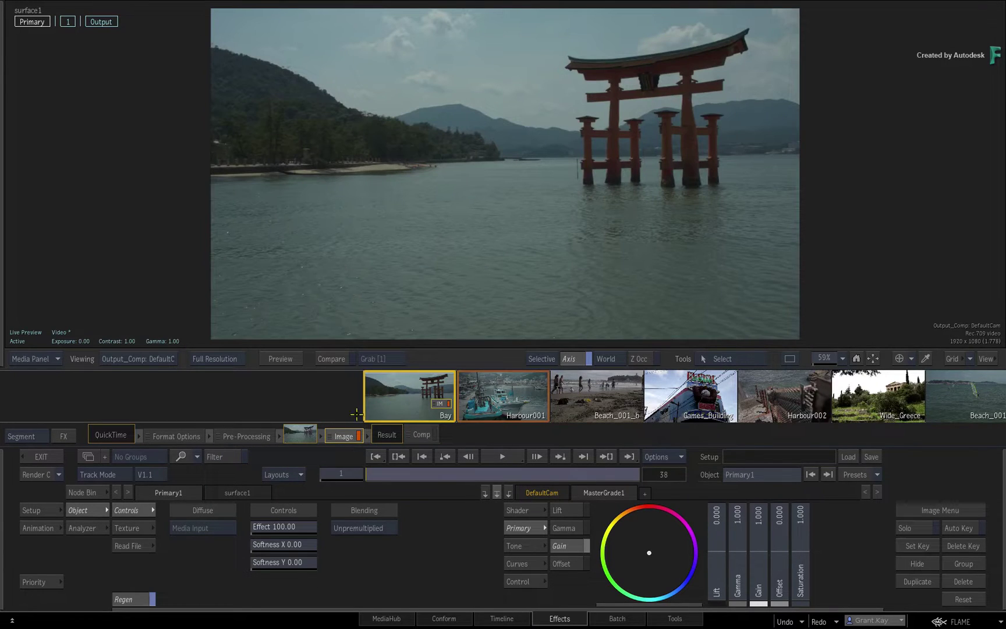
Cancel the Find and Select in Timeline search, then toggle the marked-clips filter on and off.
{"action": "left_click", "coordinate": [180, 456]}
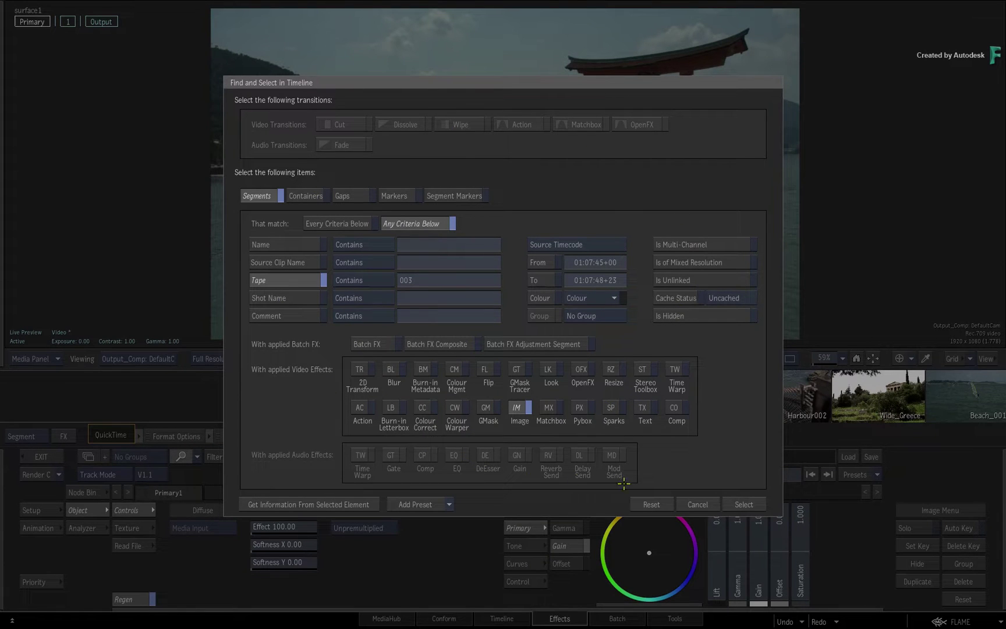
{"action": "left_click", "coordinate": [695, 504]}
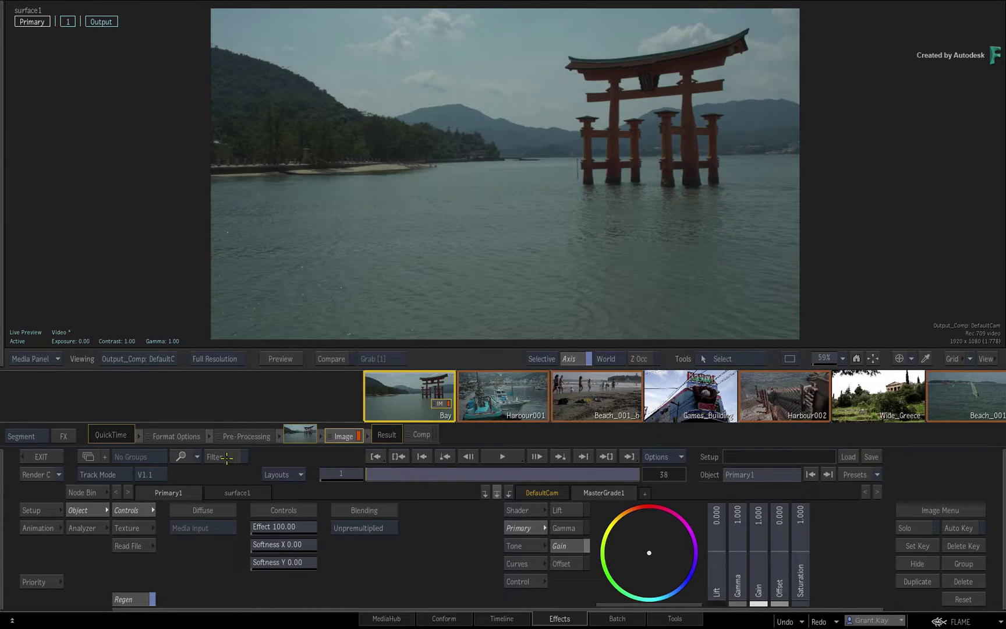
{"action": "left_click", "coordinate": [226, 457]}
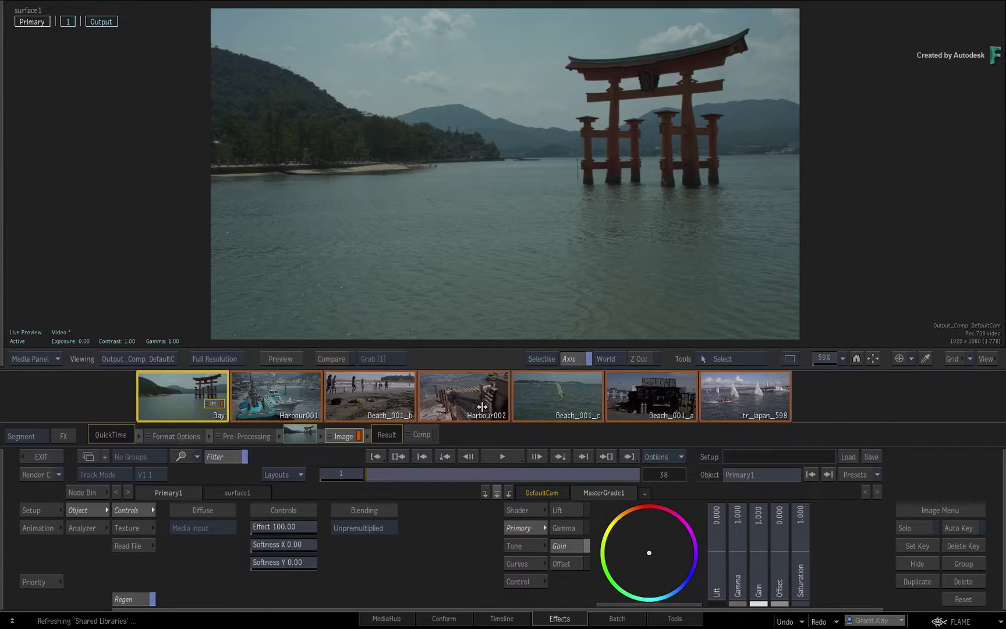
{"action": "left_click_drag", "start_coordinate": [482, 407], "coordinate": [525, 407]}
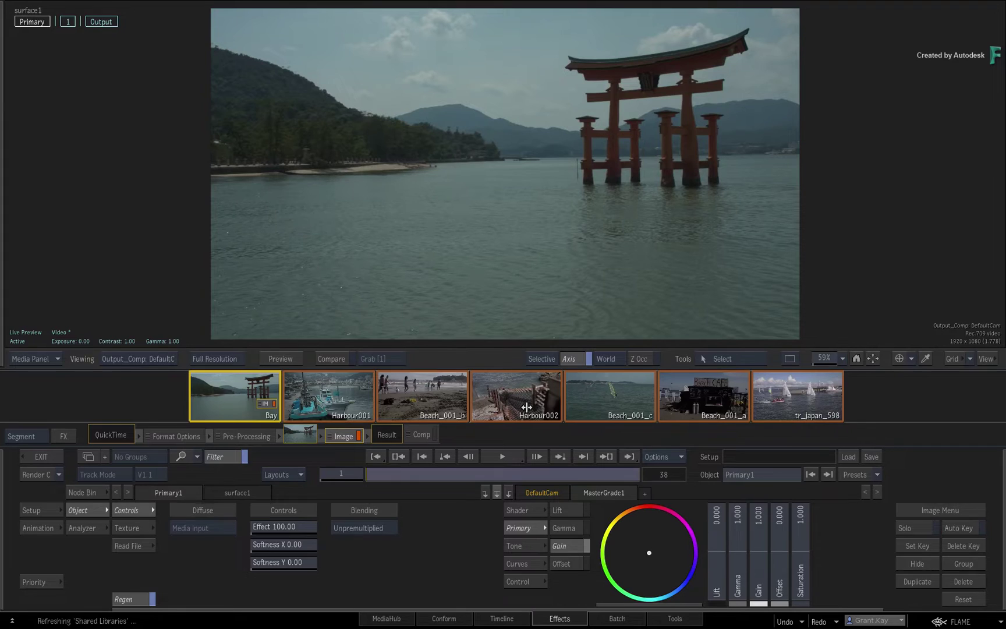
{"action": "left_click", "coordinate": [226, 457]}
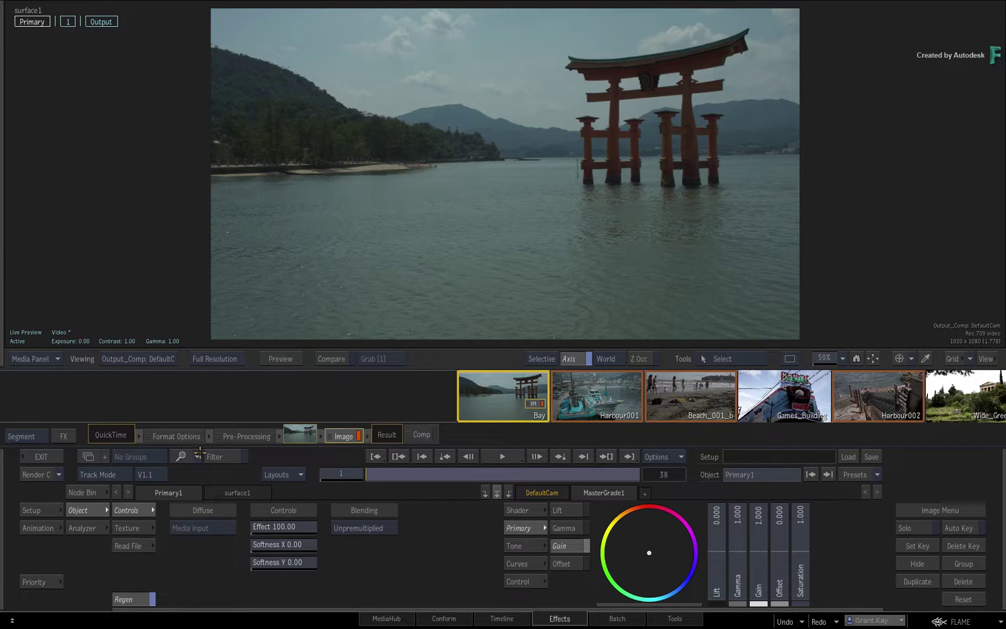
Load the Harbour001 boat shot into the viewer from the clip strip.
{"action": "left_click_drag", "start_coordinate": [607, 398], "coordinate": [375, 399]}
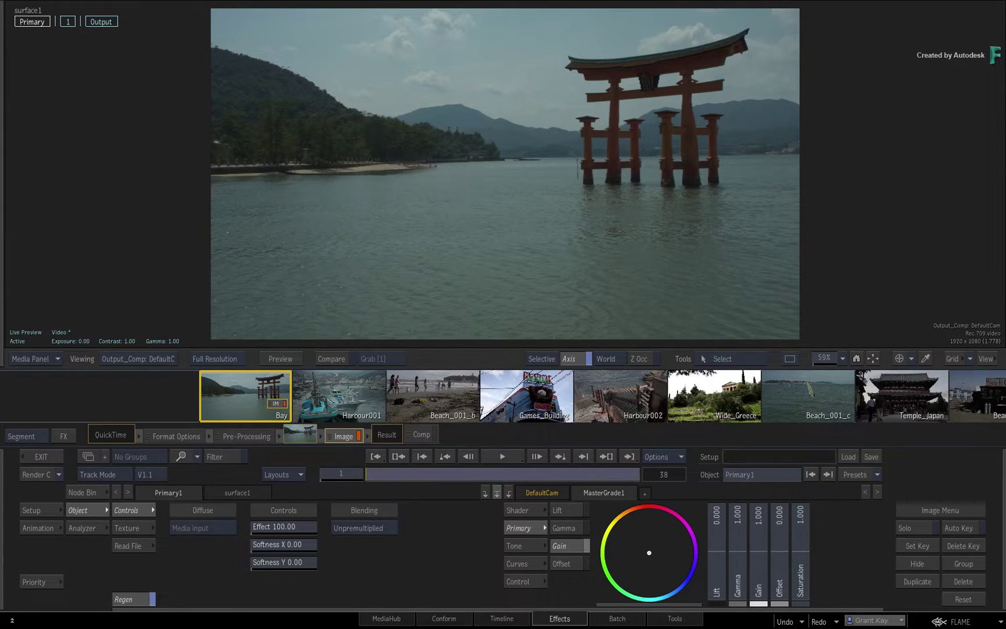
{"action": "left_click", "coordinate": [367, 405]}
{"action": "left_click_drag", "start_coordinate": [820, 394], "coordinate": [303, 392]}
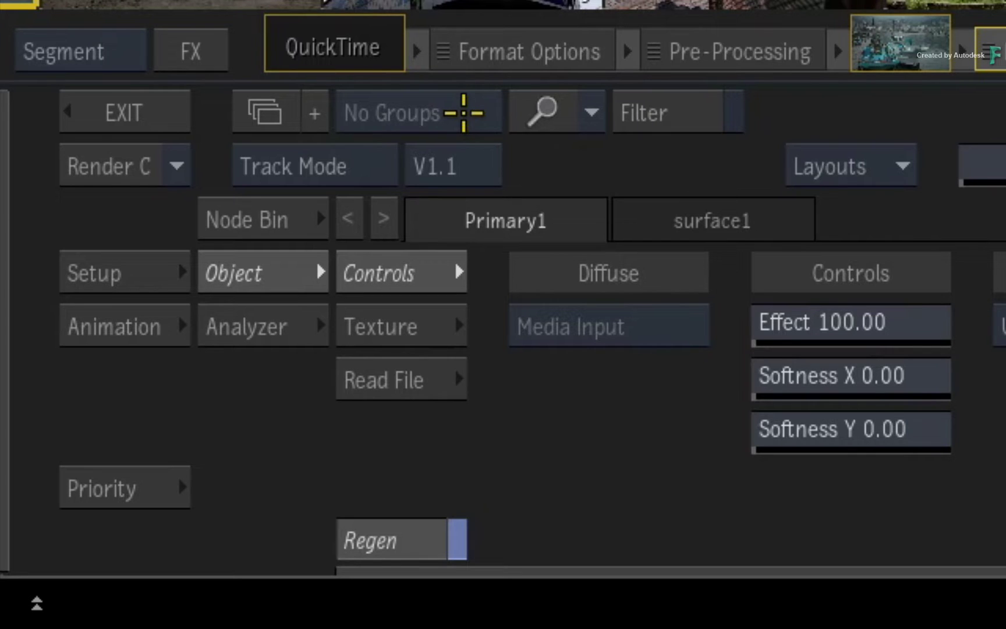
Group Harbour001, Beach_001_c and tr_japan_598 as 'Sailing' and filter the storyboard to it.
{"action": "left_click", "coordinate": [328, 107]}
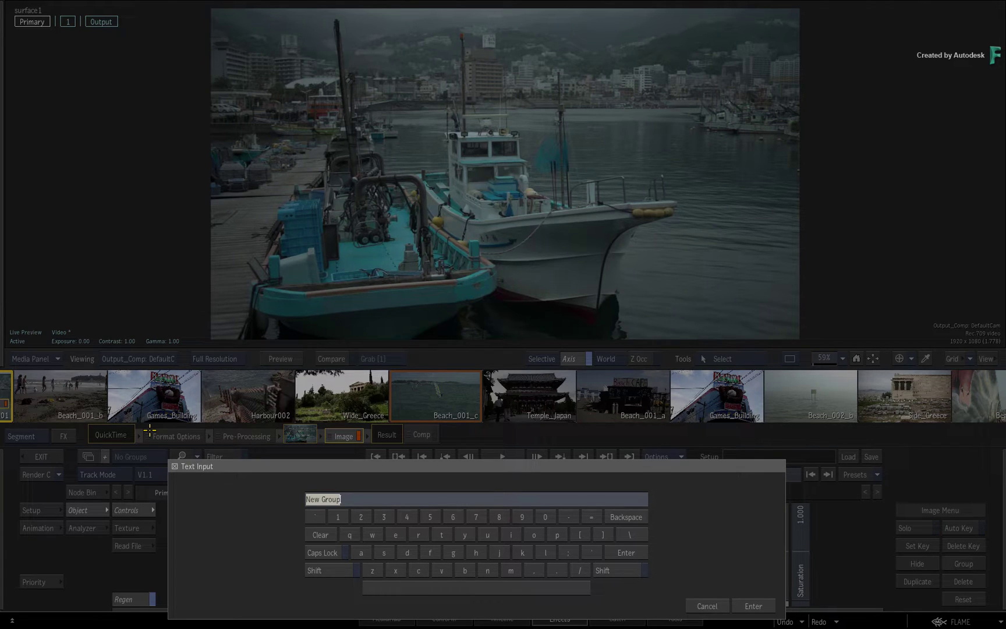
{"action": "type", "text": "Sailing"}
{"action": "left_click", "coordinate": [768, 605]}
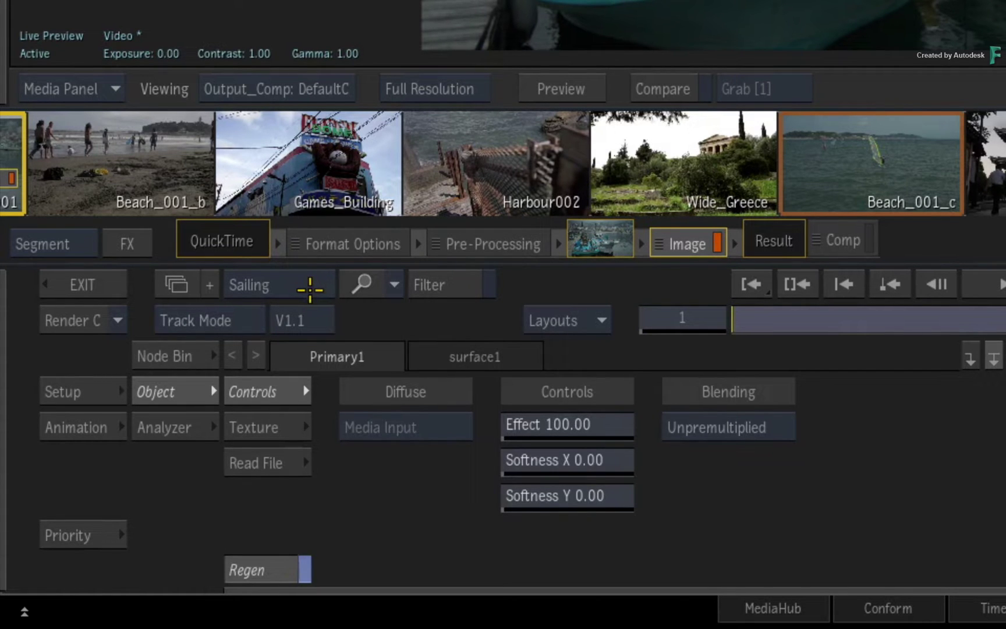
{"action": "scroll", "coordinate": [331, 152], "scroll_direction": "up", "scroll_amount": 5}
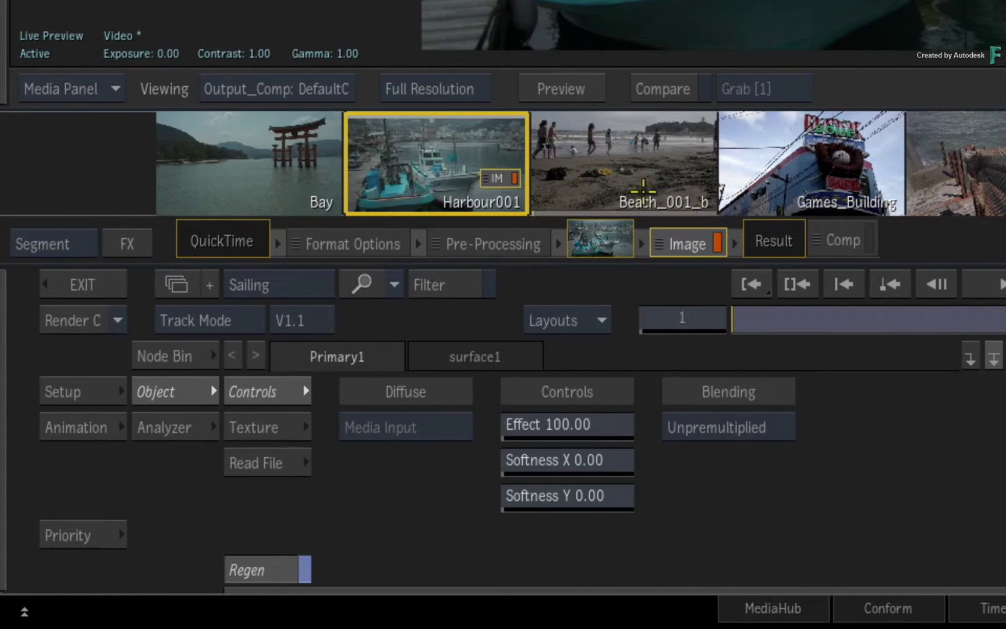
{"action": "left_click", "coordinate": [442, 285]}
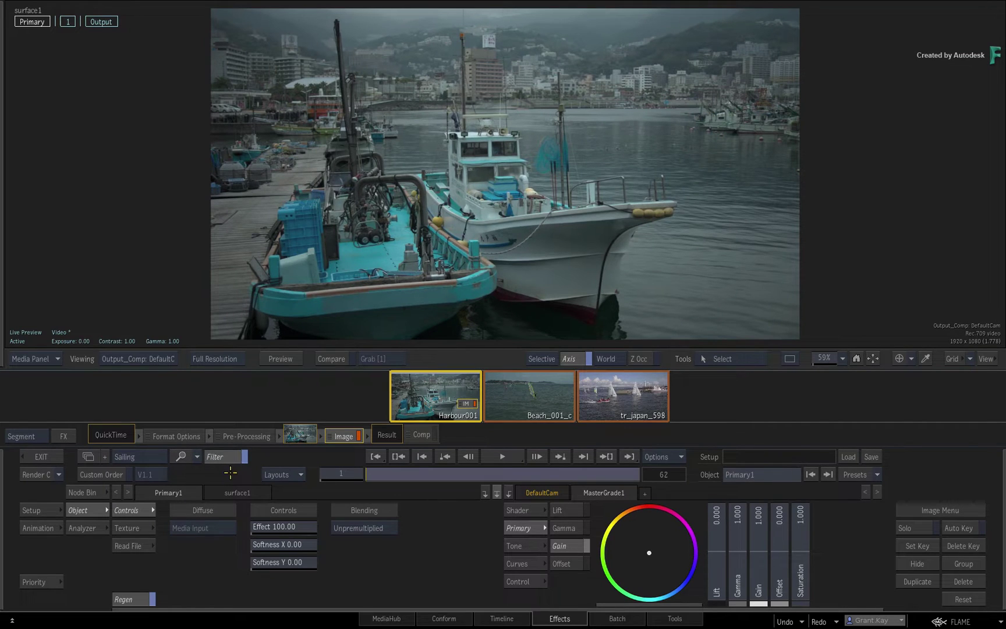
Show all clips again, load Wide_Greece, and scroll right to the Greek clips.
{"action": "left_click", "coordinate": [230, 462]}
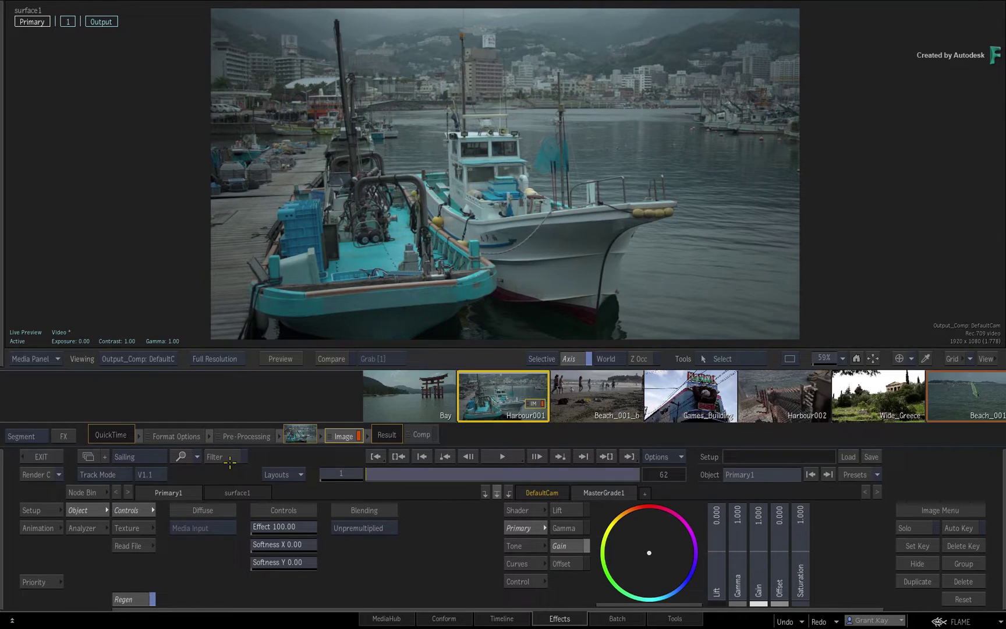
{"action": "left_click_drag", "start_coordinate": [769, 399], "coordinate": [474, 404]}
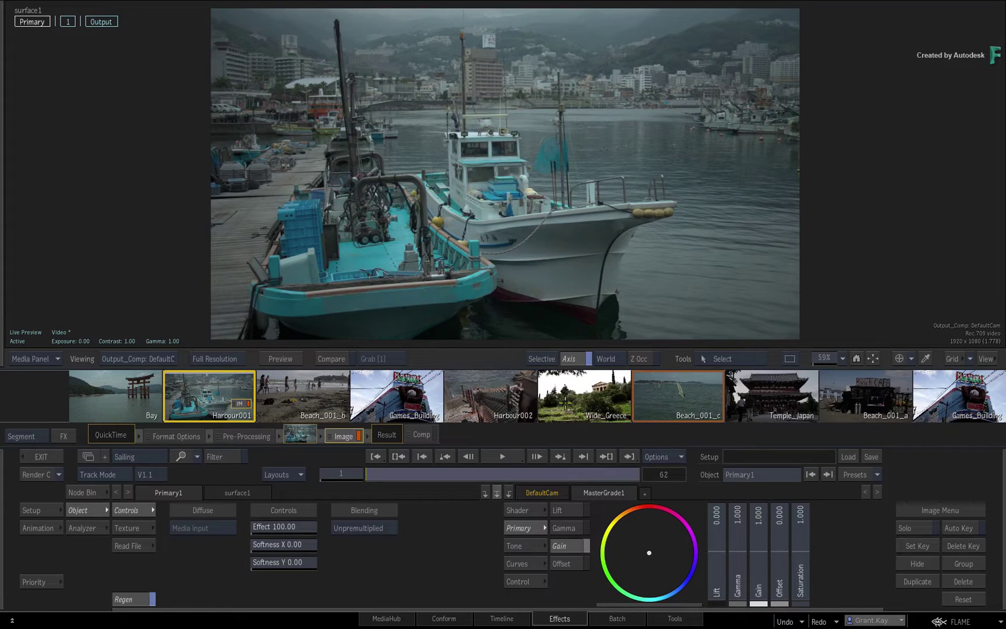
{"action": "left_click", "coordinate": [575, 401]}
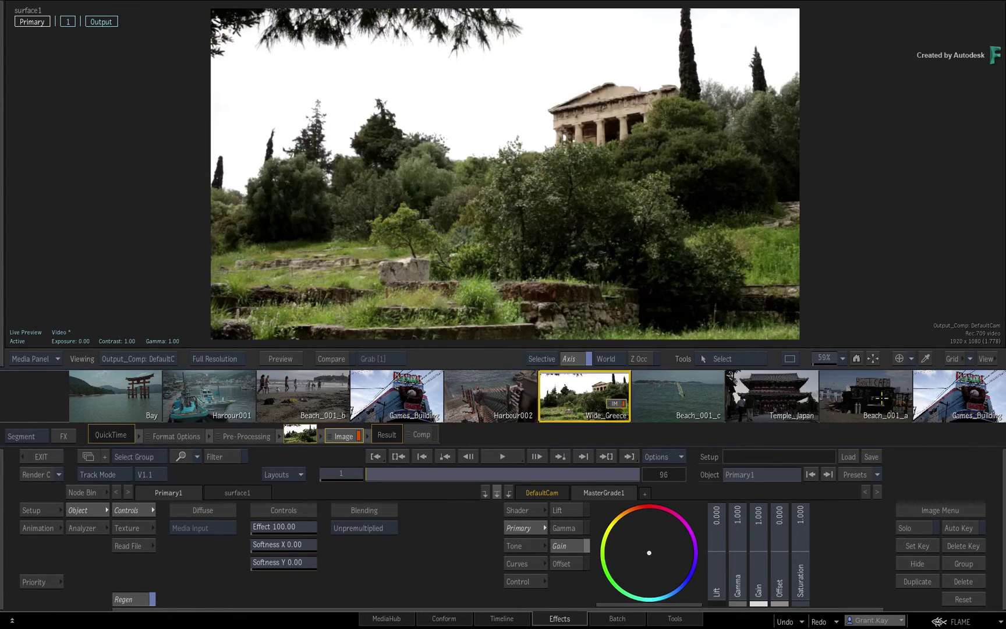
{"action": "scroll", "coordinate": [853, 387], "scroll_direction": "right", "scroll_amount": 5}
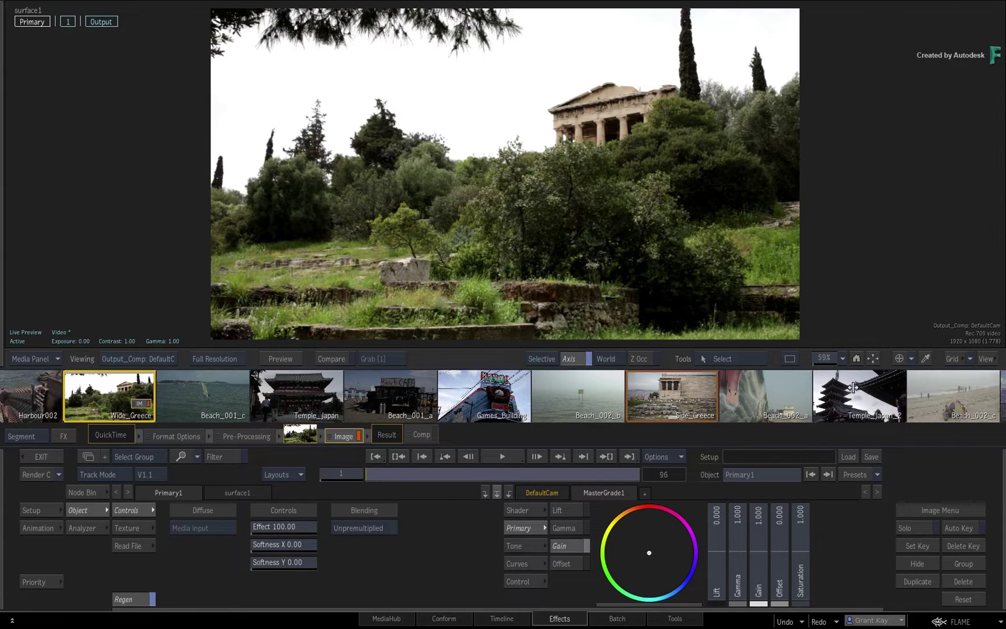
{"action": "scroll", "coordinate": [853, 388], "scroll_direction": "right", "scroll_amount": 6}
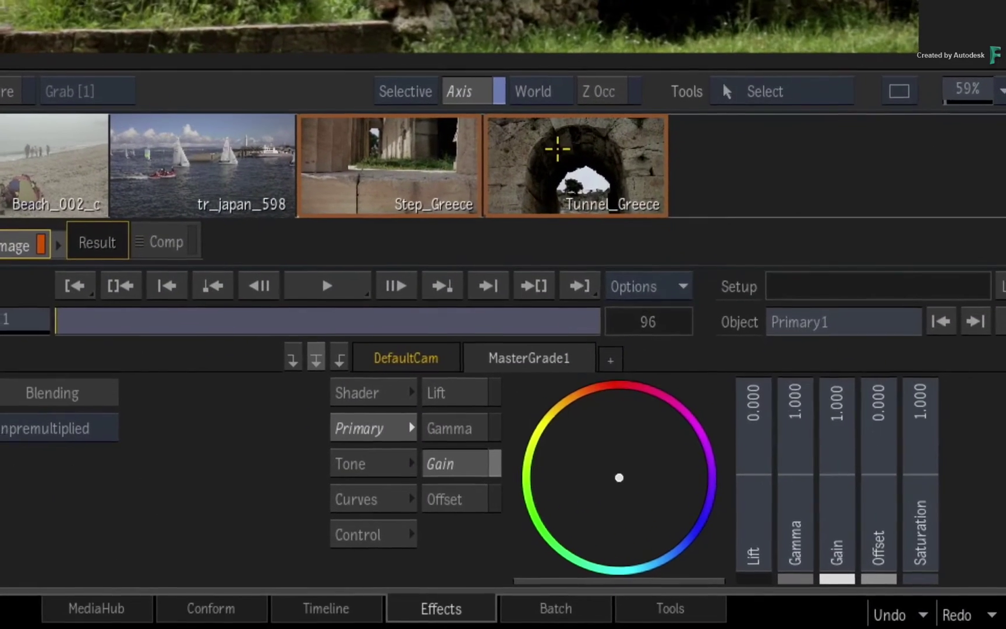
Create a group named 'Greece' from the four Greek clips and filter to it.
{"action": "right_click", "coordinate": [619, 393]}
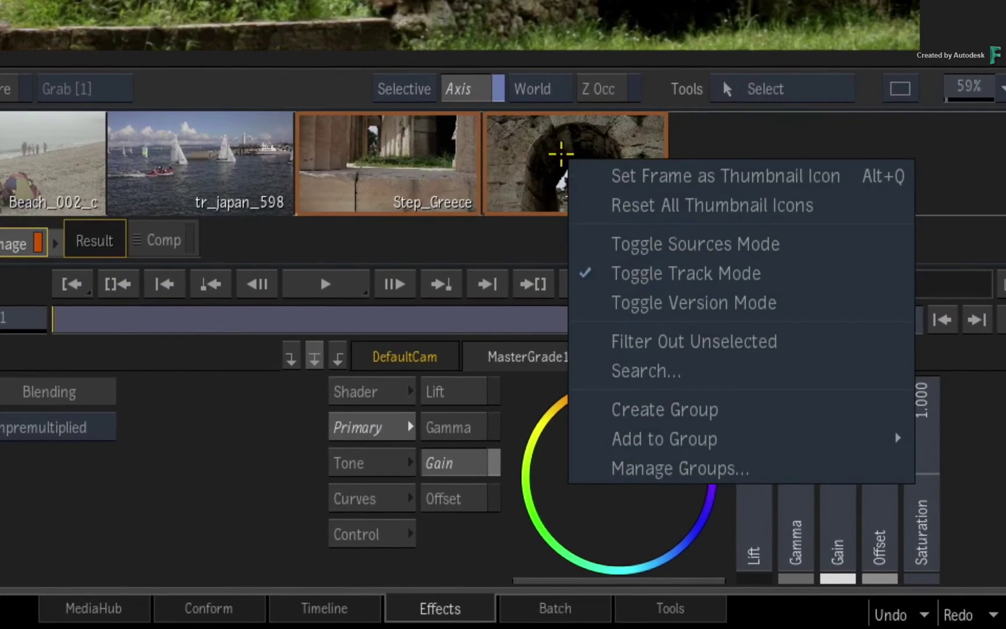
{"action": "left_click", "coordinate": [790, 409]}
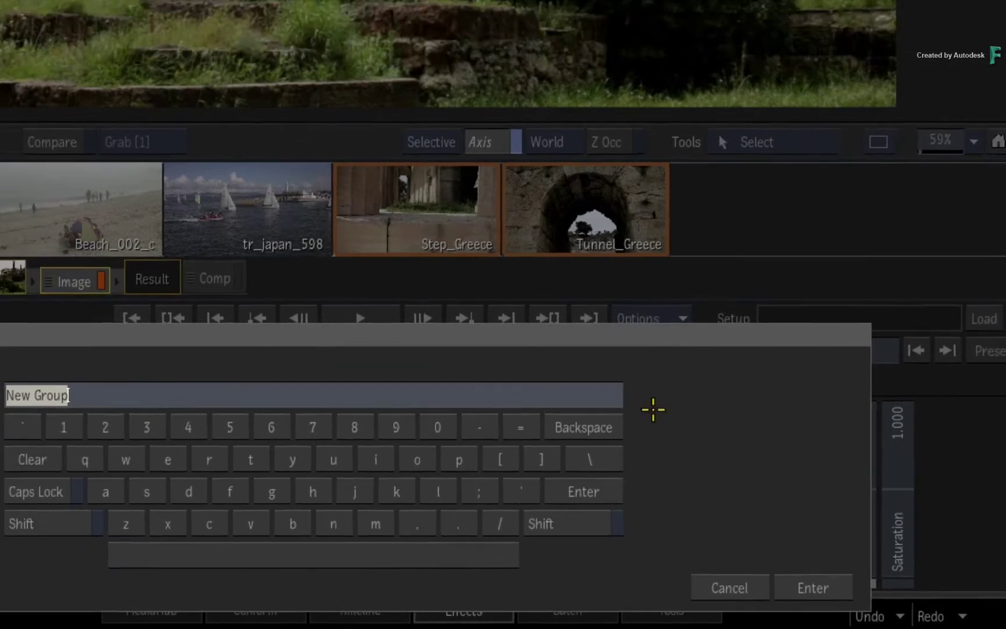
{"action": "type", "text": "Greece"}
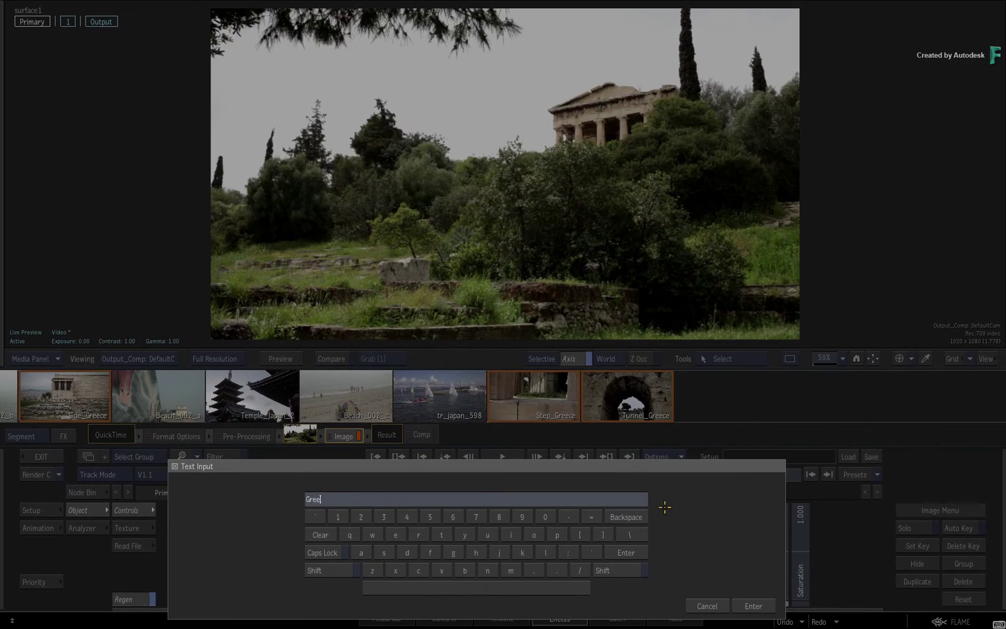
{"action": "left_click", "coordinate": [753, 605]}
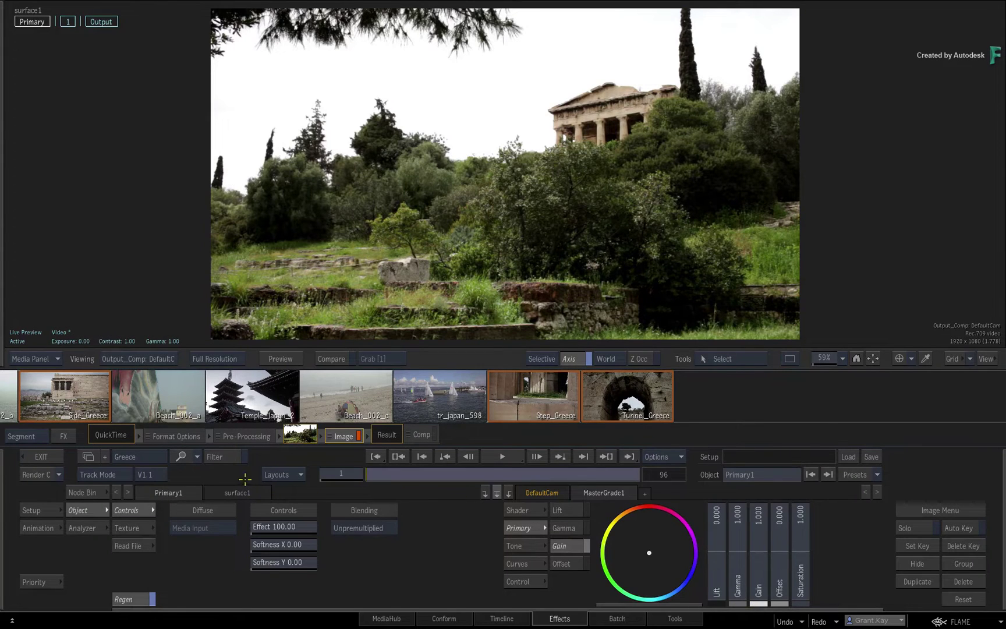
{"action": "left_click", "coordinate": [228, 461]}
Switch the group list between Sailing and Greece, ending on Sailing.
{"action": "left_click_drag", "start_coordinate": [744, 403], "coordinate": [587, 404]}
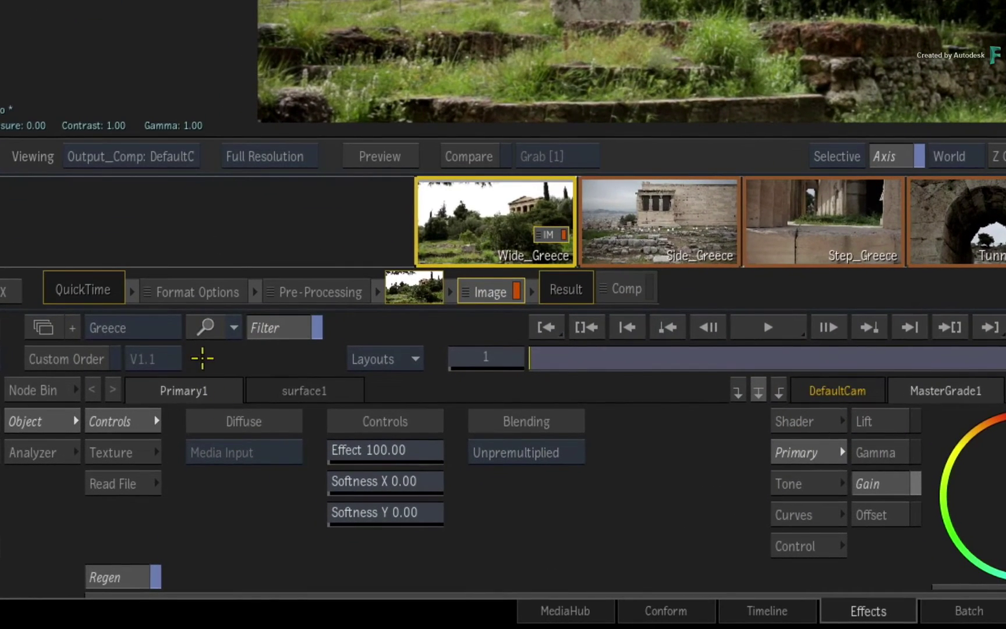
{"action": "left_click", "coordinate": [134, 327]}
{"action": "left_click", "coordinate": [146, 328]}
{"action": "left_click", "coordinate": [146, 309]}
{"action": "left_click", "coordinate": [146, 328]}
{"action": "left_click", "coordinate": [147, 355]}
{"action": "left_click", "coordinate": [160, 328]}
{"action": "left_click", "coordinate": [161, 328]}
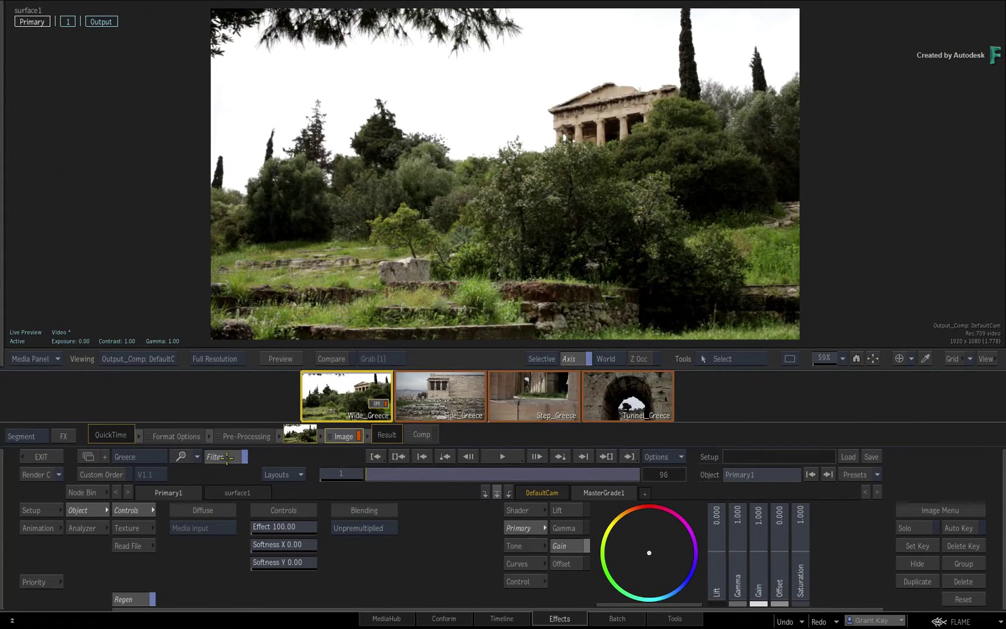
Select the Sailing group's clips, then Greece's, then Sailing's again.
{"action": "left_click", "coordinate": [156, 456]}
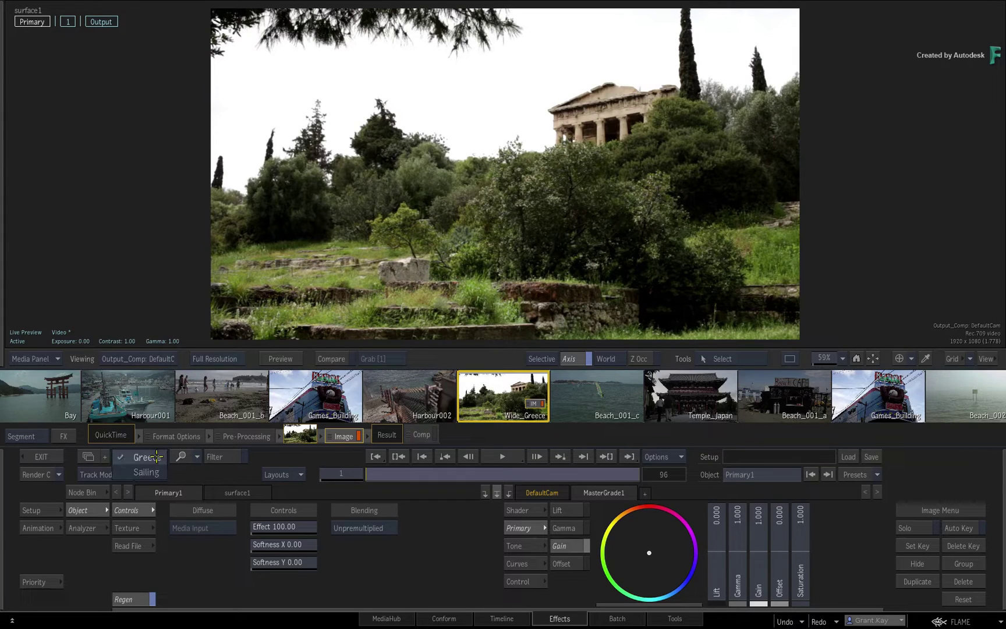
{"action": "left_click", "coordinate": [162, 469]}
{"action": "left_click", "coordinate": [150, 458]}
{"action": "left_click", "coordinate": [147, 443]}
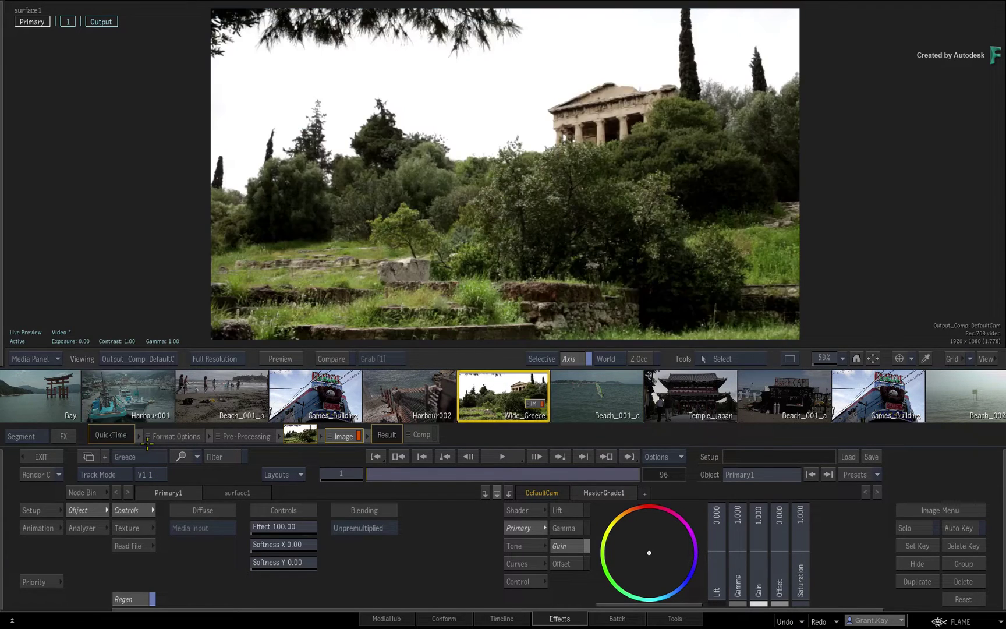
{"action": "left_click", "coordinate": [148, 457]}
{"action": "left_click", "coordinate": [153, 470]}
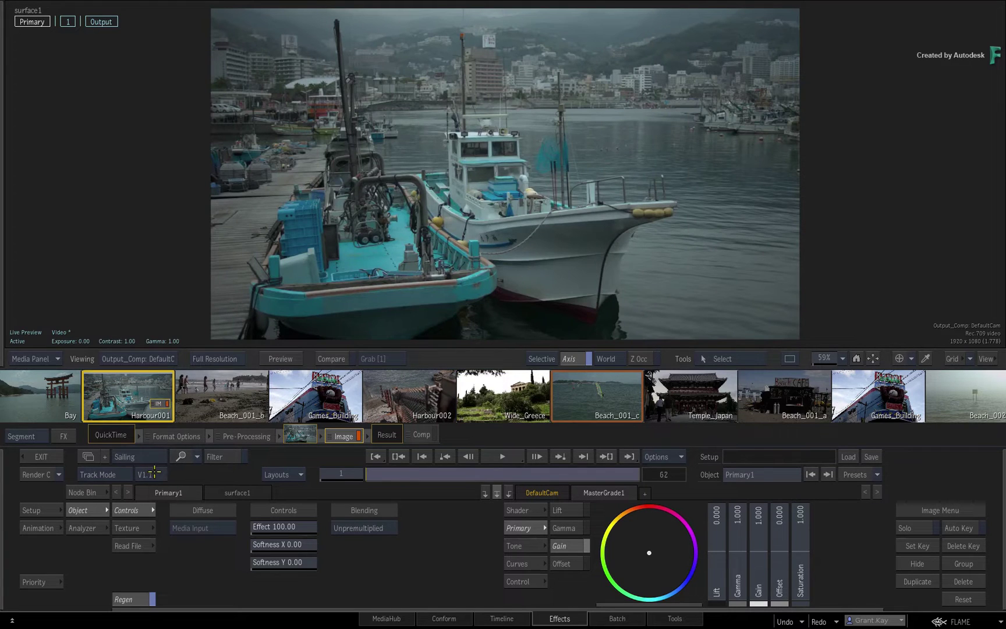
{"action": "left_click_drag", "start_coordinate": [164, 387], "coordinate": [314, 402]}
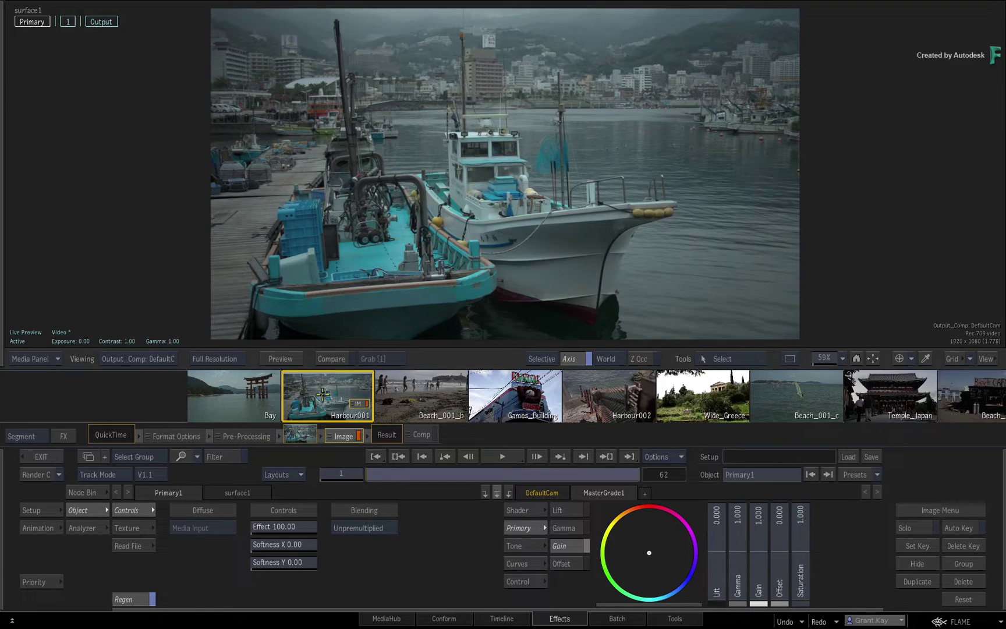
Apply the FLC__Storyboard_2_up layout and filter the storyboard to the Greece group.
{"action": "left_click", "coordinate": [296, 477]}
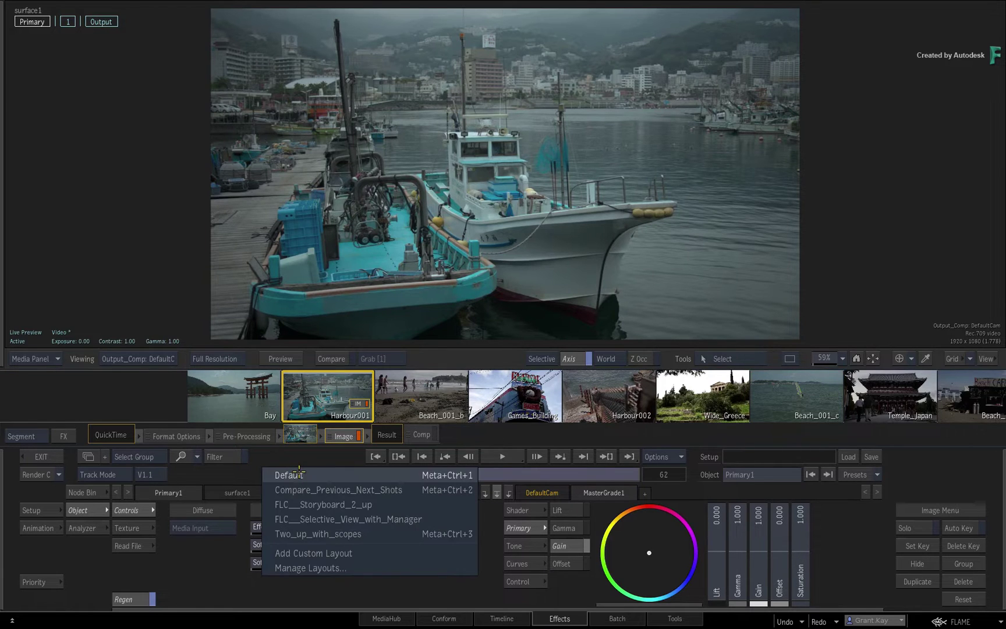
{"action": "left_click", "coordinate": [295, 507]}
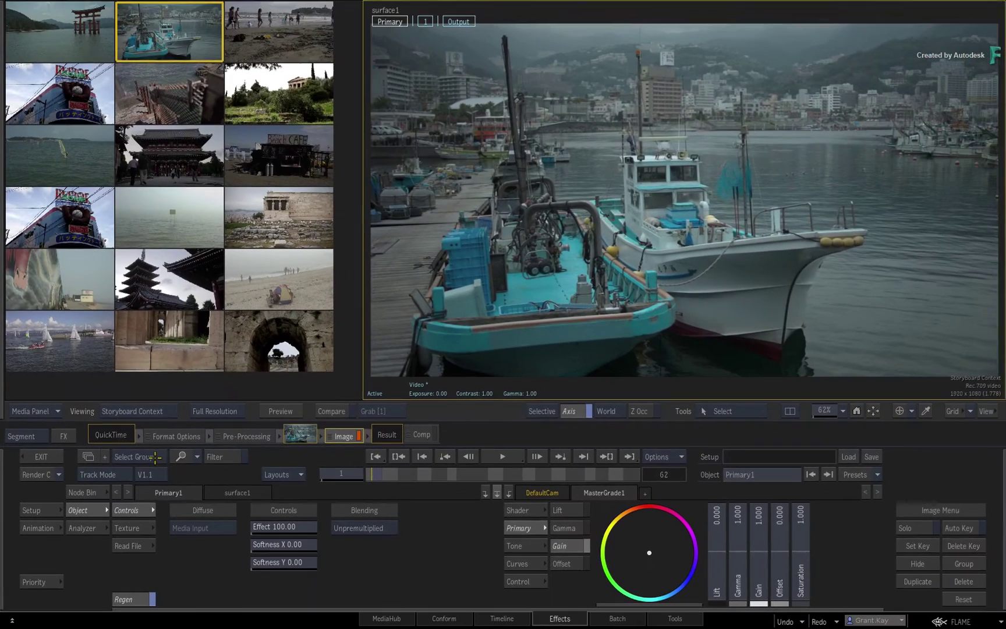
{"action": "left_click", "coordinate": [341, 253]}
{"action": "left_click", "coordinate": [140, 456]}
{"action": "left_click", "coordinate": [226, 457]}
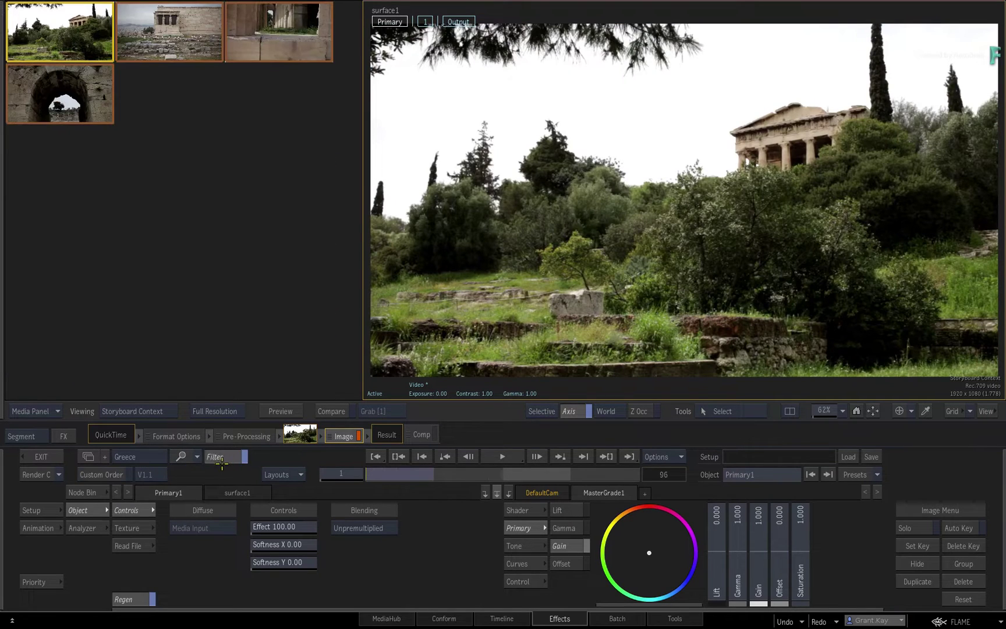
Alternate the filtered storyboard between Sailing and Greece groups, ending on Greece.
{"action": "left_click", "coordinate": [146, 454]}
{"action": "left_click", "coordinate": [144, 474]}
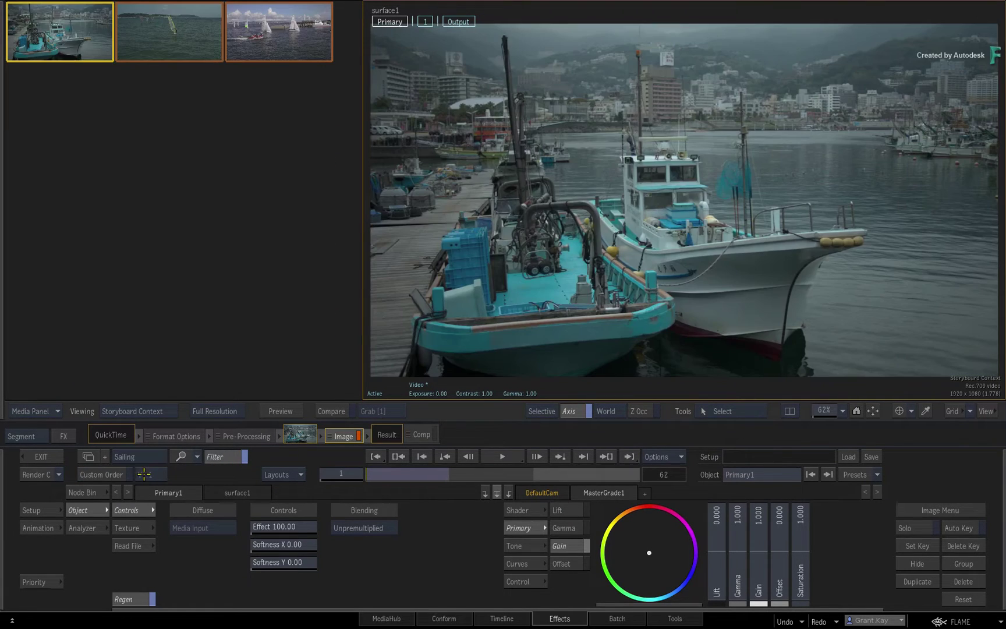
{"action": "left_click", "coordinate": [146, 457]}
{"action": "left_click", "coordinate": [146, 442]}
{"action": "left_click", "coordinate": [148, 458]}
{"action": "left_click", "coordinate": [147, 473]}
{"action": "left_click", "coordinate": [146, 458]}
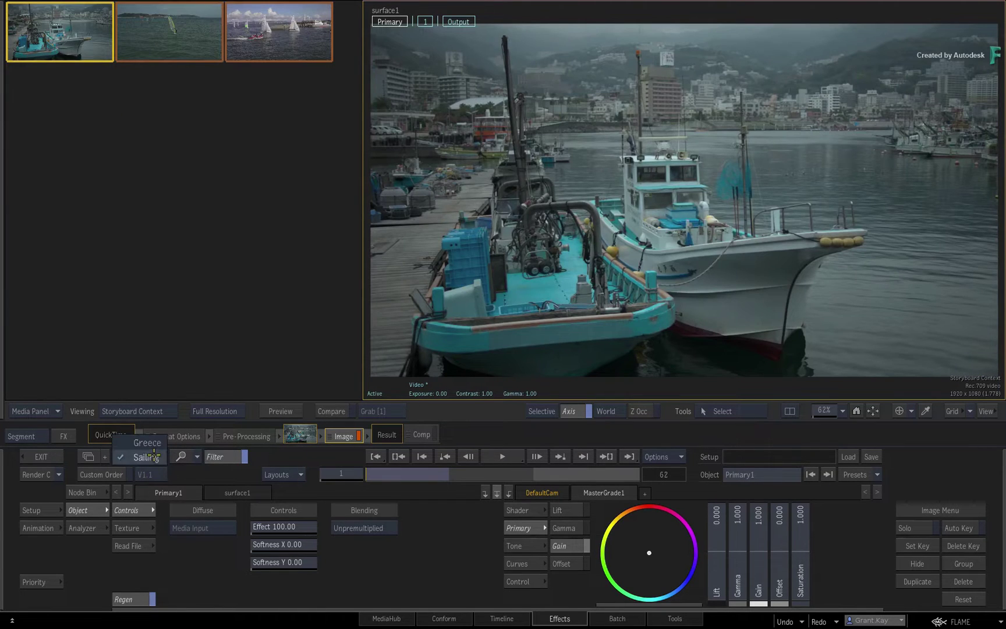
{"action": "left_click", "coordinate": [155, 442]}
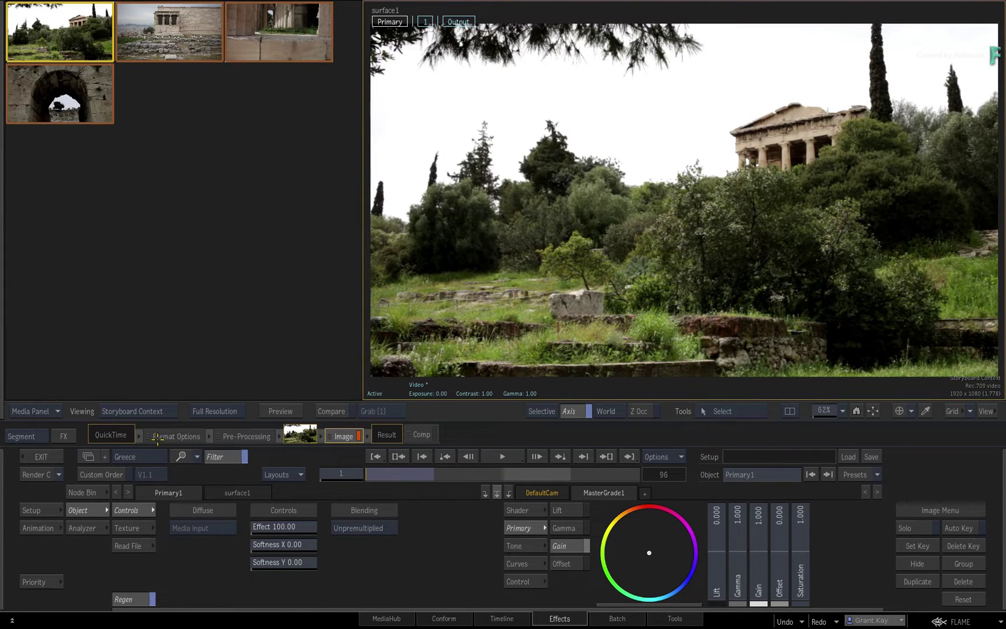
Switch the storyboard to the Sailing group, then back to Greece.
{"action": "left_click", "coordinate": [153, 457]}
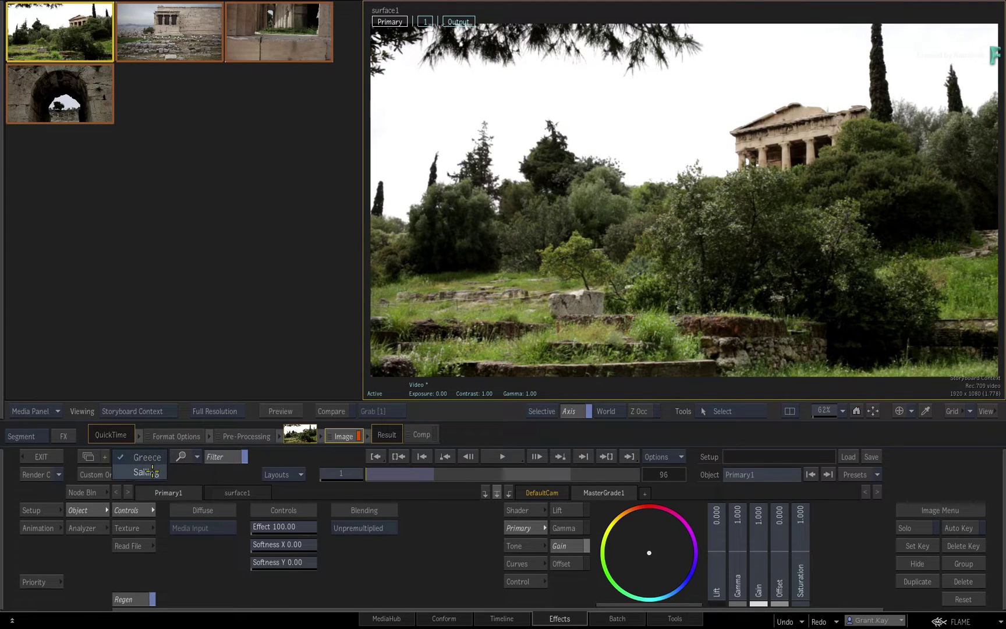
{"action": "left_click", "coordinate": [148, 471]}
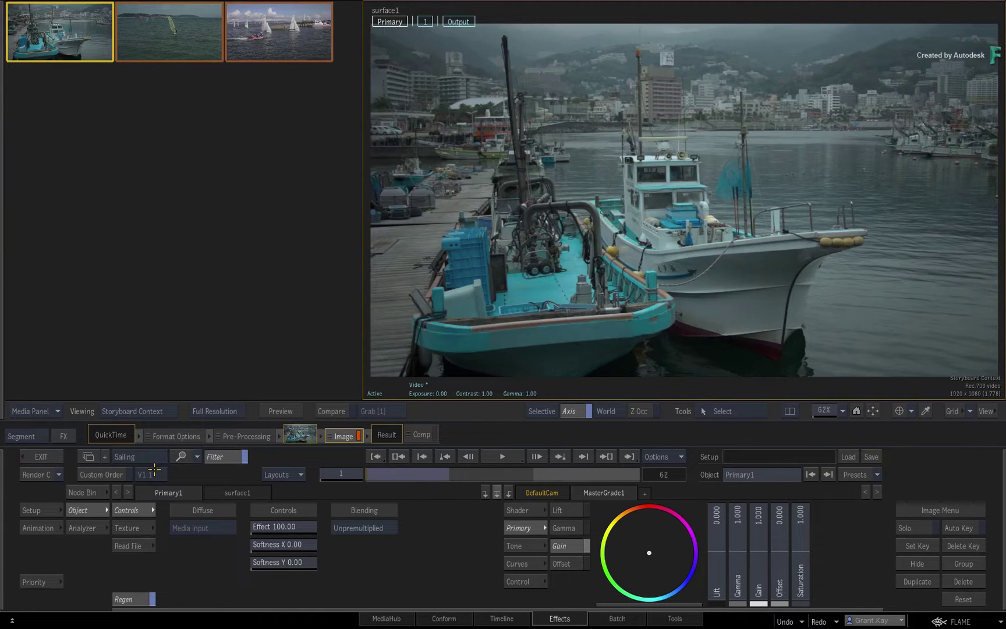
{"action": "left_click", "coordinate": [155, 455]}
{"action": "left_click", "coordinate": [155, 456]}
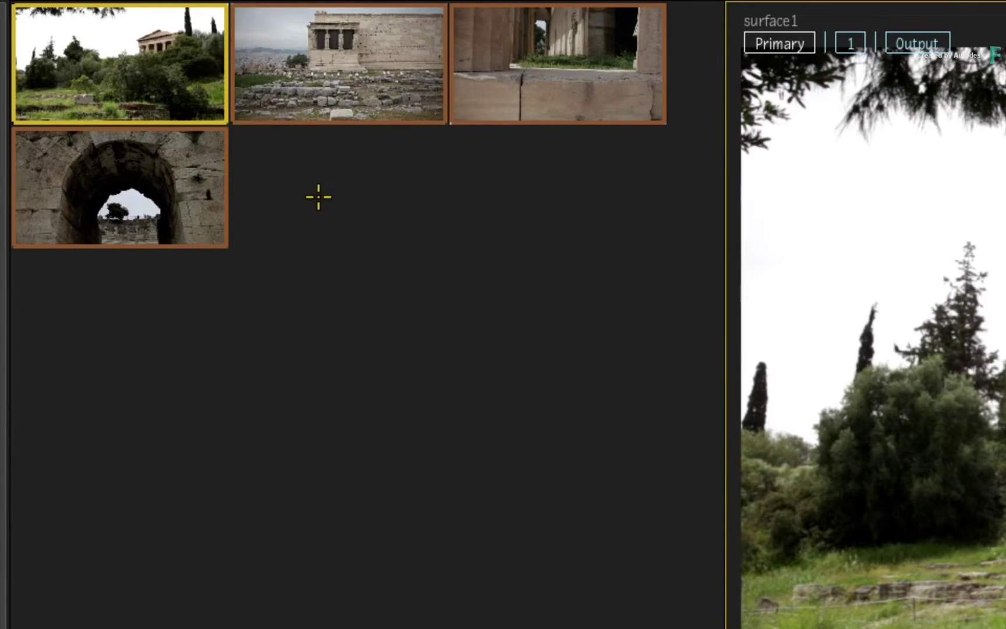
Remove the Tunnel_Greece arch clip from the Greece group.
{"action": "left_click", "coordinate": [173, 188]}
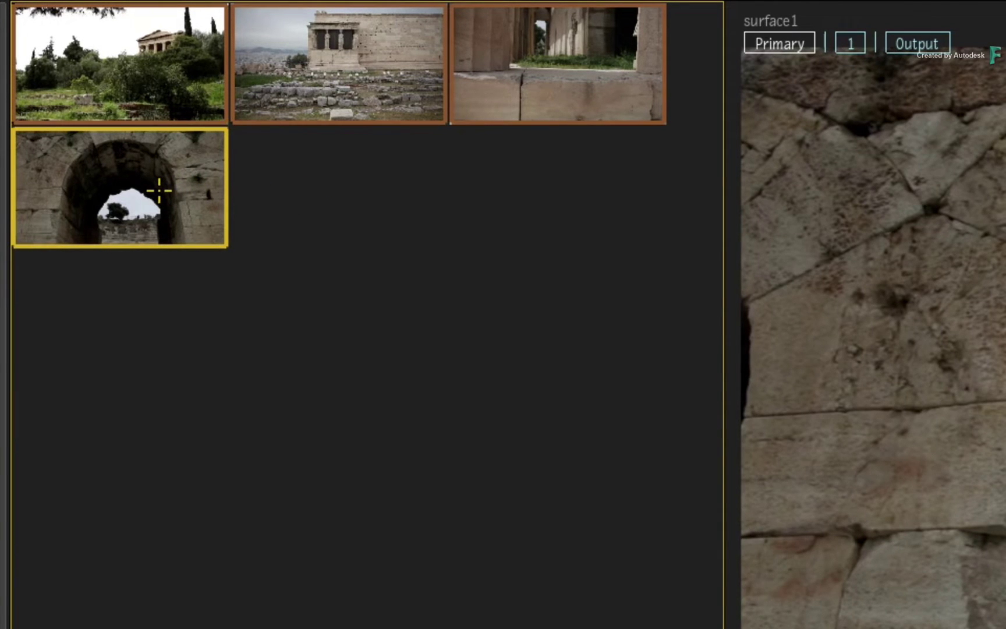
{"action": "right_click", "coordinate": [159, 192]}
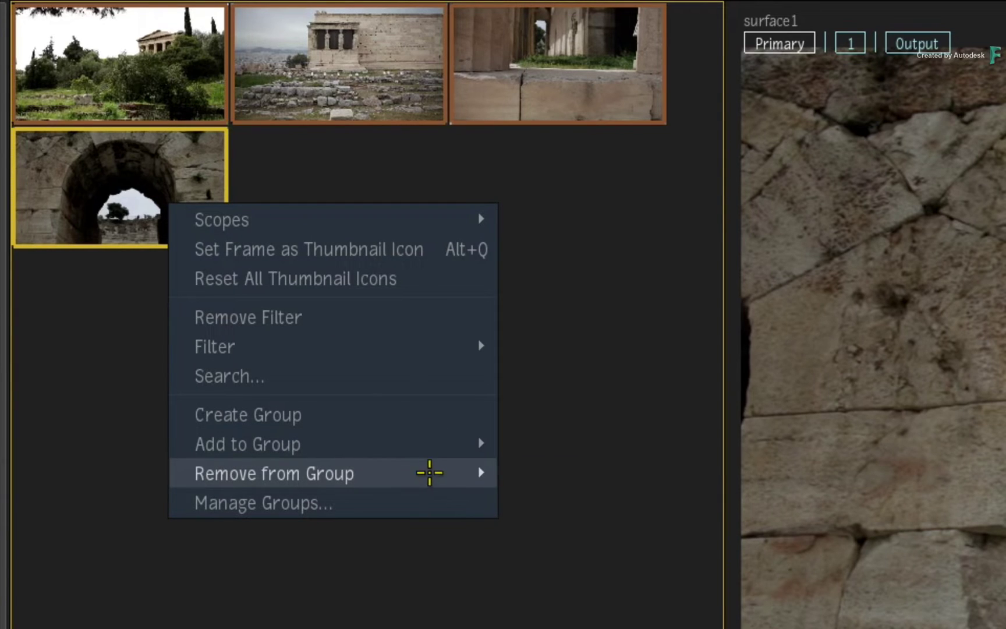
{"action": "mouse_move", "coordinate": [436, 472]}
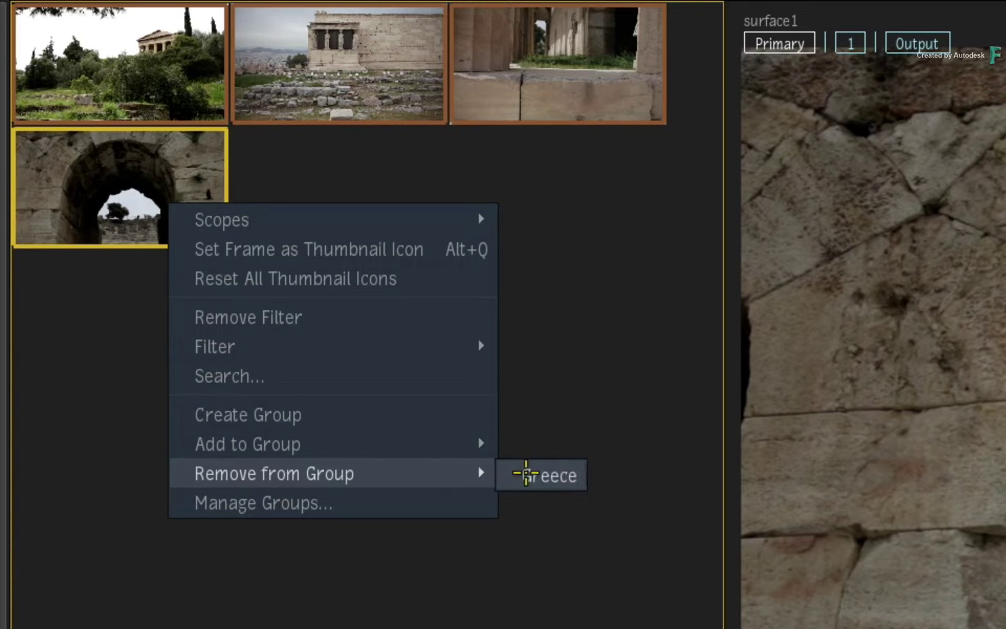
{"action": "left_click", "coordinate": [549, 474]}
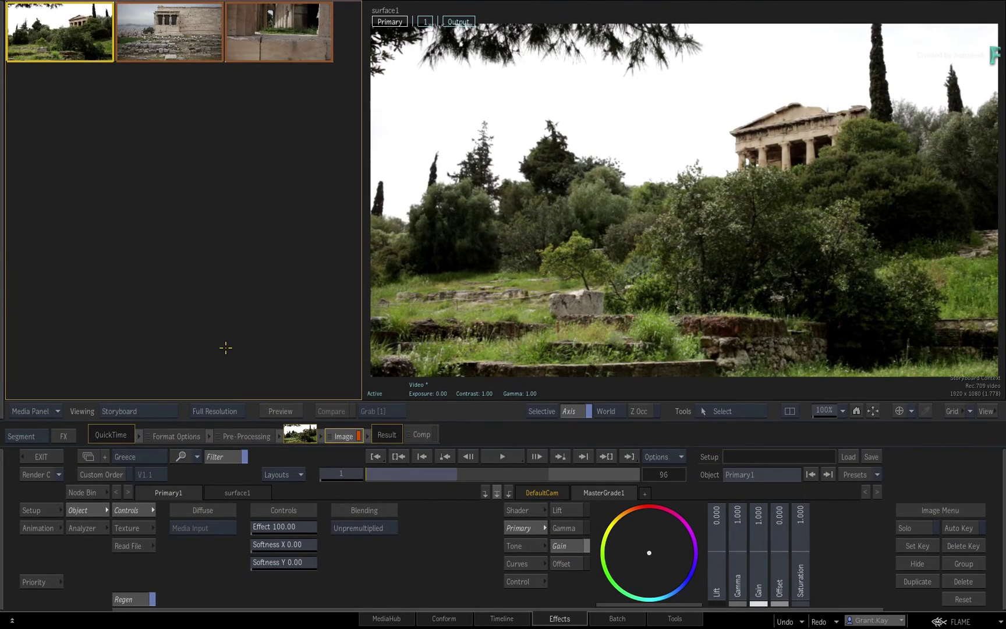
Show all clips, then add the Tunnel_Greece arch clip back into the Greece group.
{"action": "left_click", "coordinate": [228, 456]}
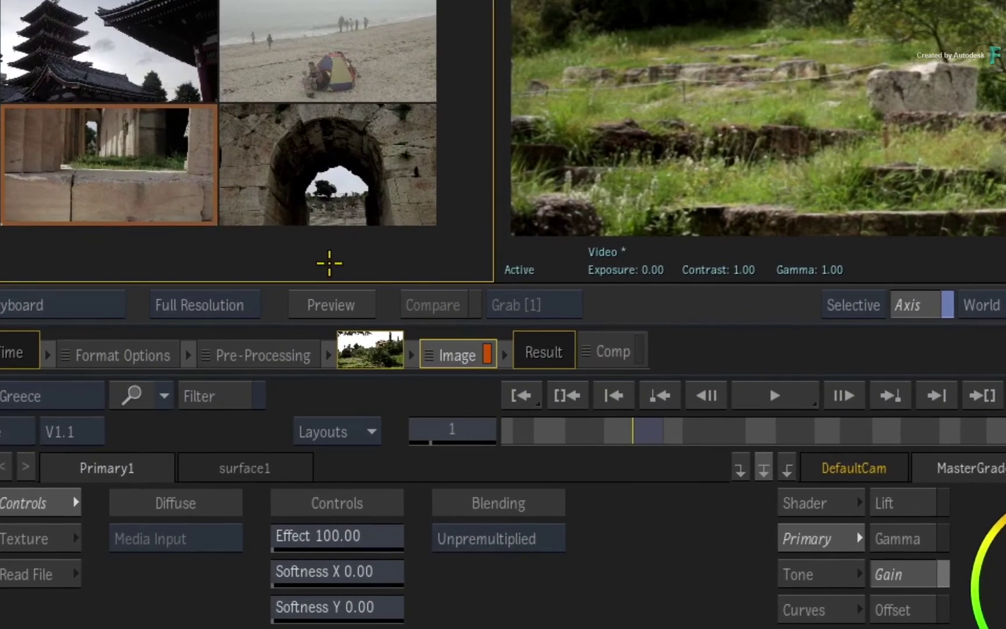
{"action": "left_click", "coordinate": [335, 173]}
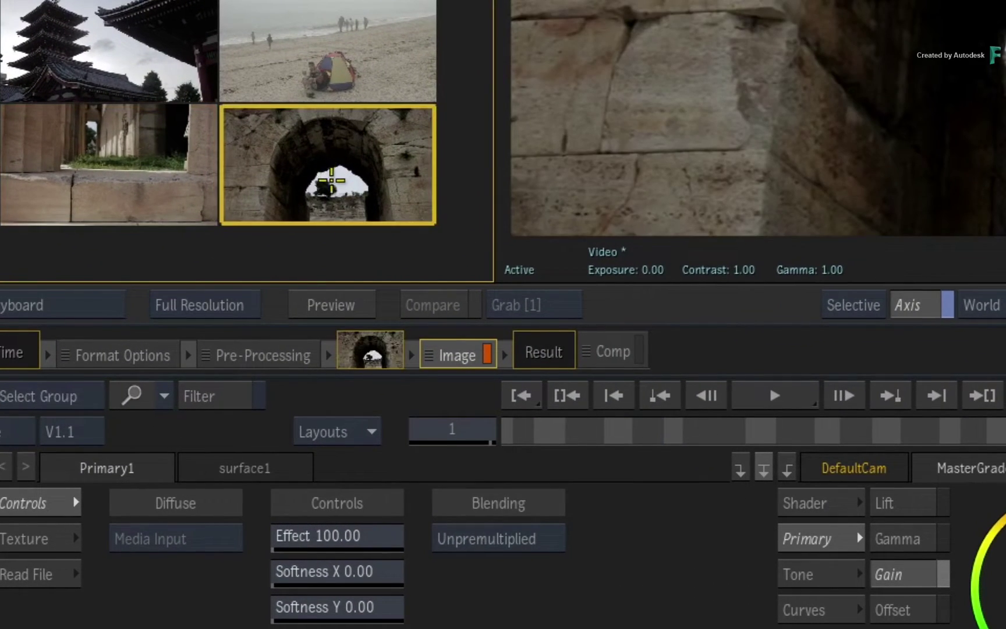
{"action": "right_click", "coordinate": [317, 175]}
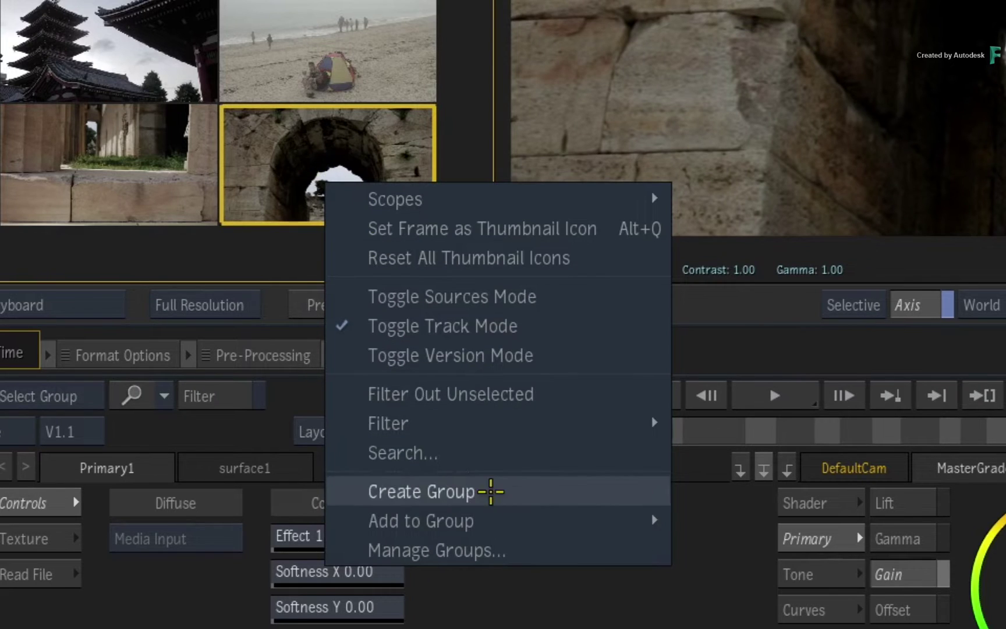
{"action": "mouse_move", "coordinate": [498, 521]}
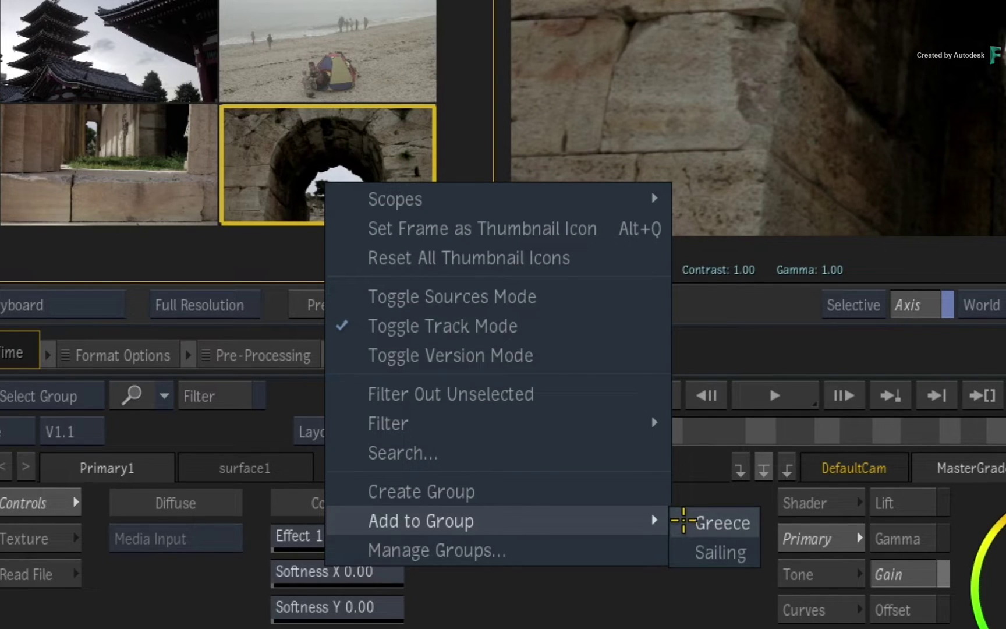
{"action": "left_click", "coordinate": [705, 522]}
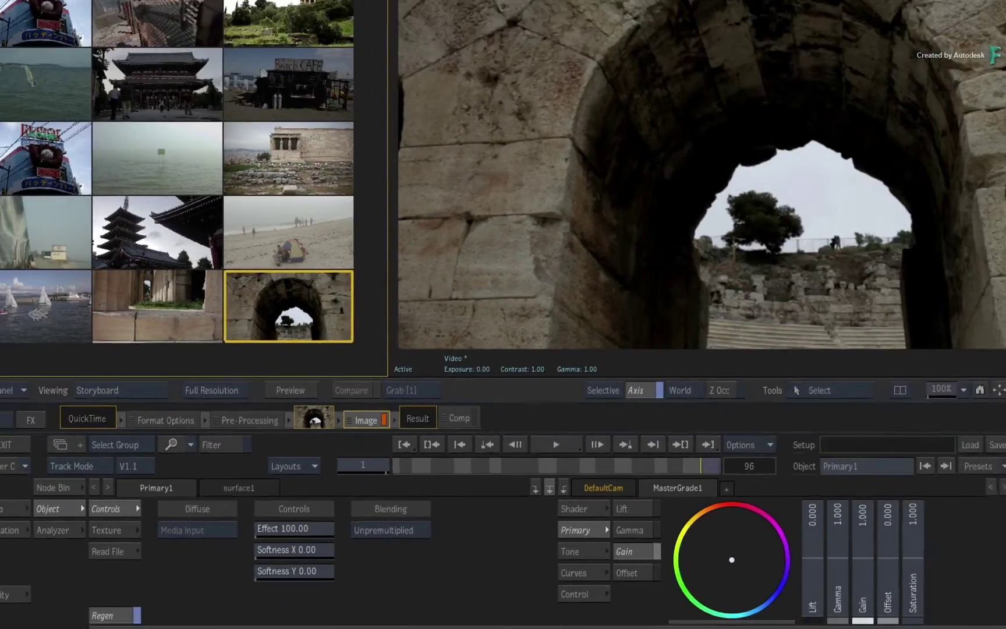
Select and filter to the Greece group, compare with Sailing, then return to Greece.
{"action": "left_click", "coordinate": [68, 347]}
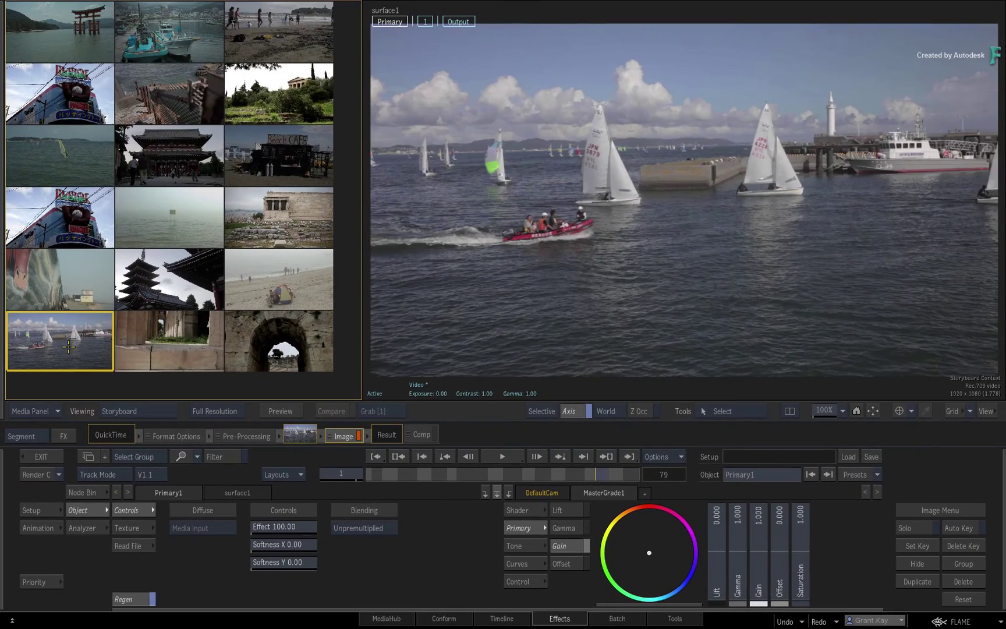
{"action": "left_click", "coordinate": [150, 457]}
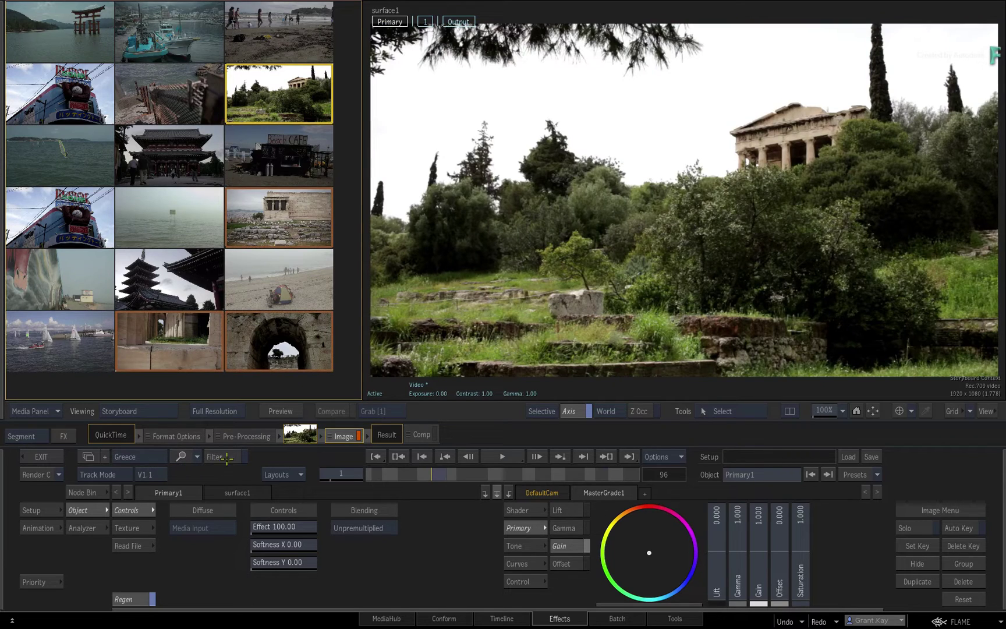
{"action": "left_click", "coordinate": [230, 456]}
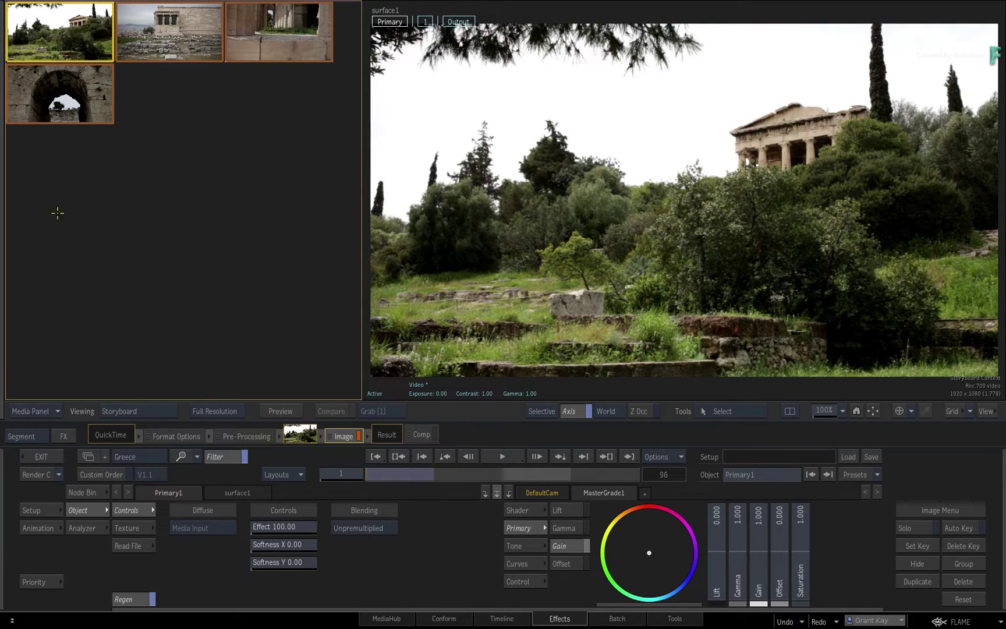
{"action": "left_click", "coordinate": [156, 463]}
{"action": "left_click", "coordinate": [151, 472]}
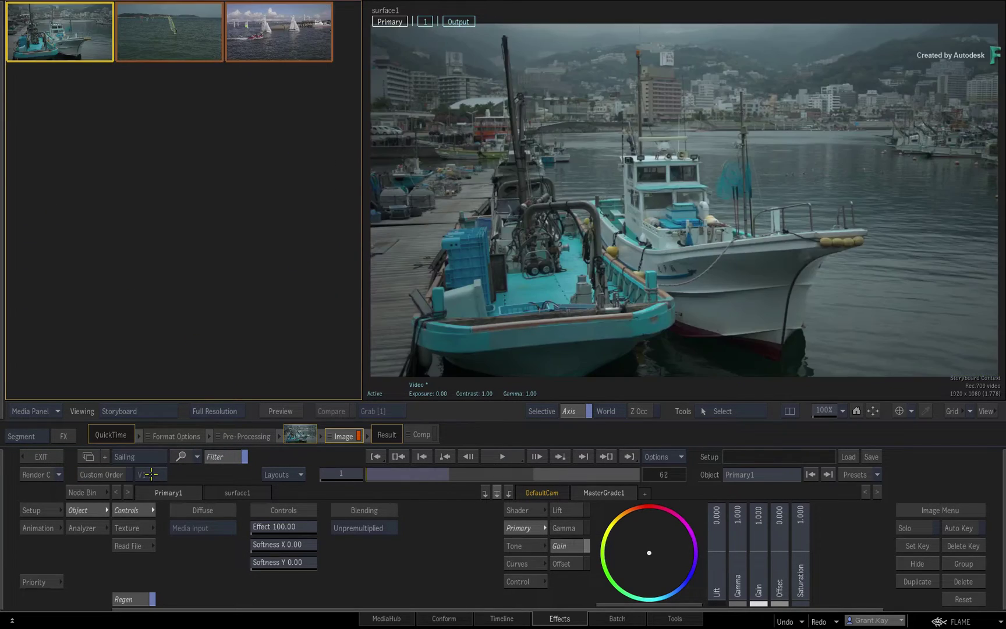
{"action": "left_click", "coordinate": [152, 460]}
{"action": "left_click", "coordinate": [161, 438]}
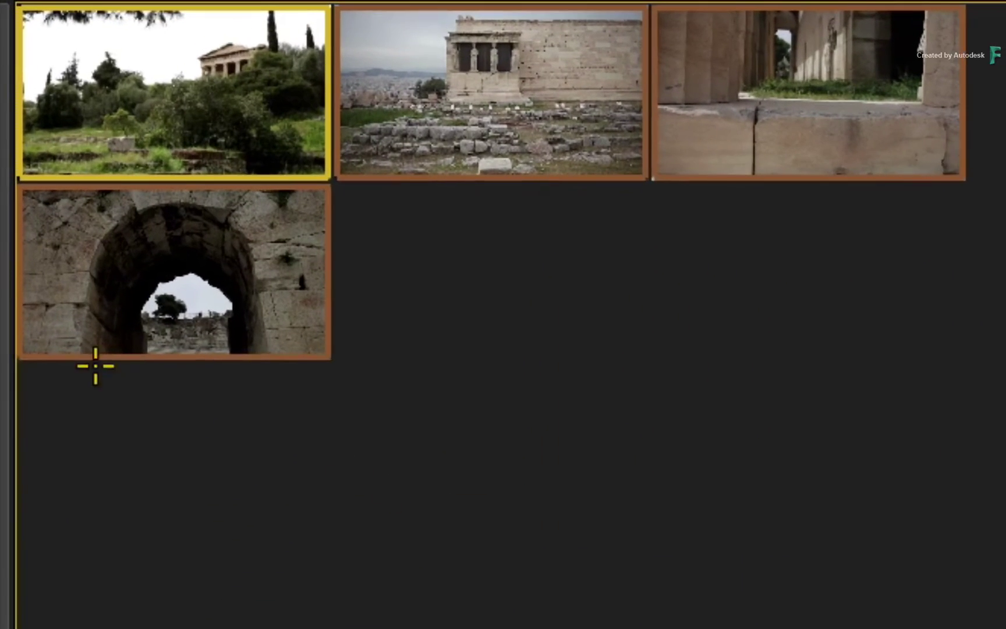
Reorder the Greece thumbnails: arch second, columns beside it, temple-in-trees later.
{"action": "left_click_drag", "start_coordinate": [215, 273], "coordinate": [300, 120]}
{"action": "mouse_move", "coordinate": [197, 270]}
{"action": "left_mouse_down"}
{"action": "mouse_move", "coordinate": [646, 105]}
{"action": "mouse_move", "coordinate": [639, 131]}
{"action": "left_mouse_up"}
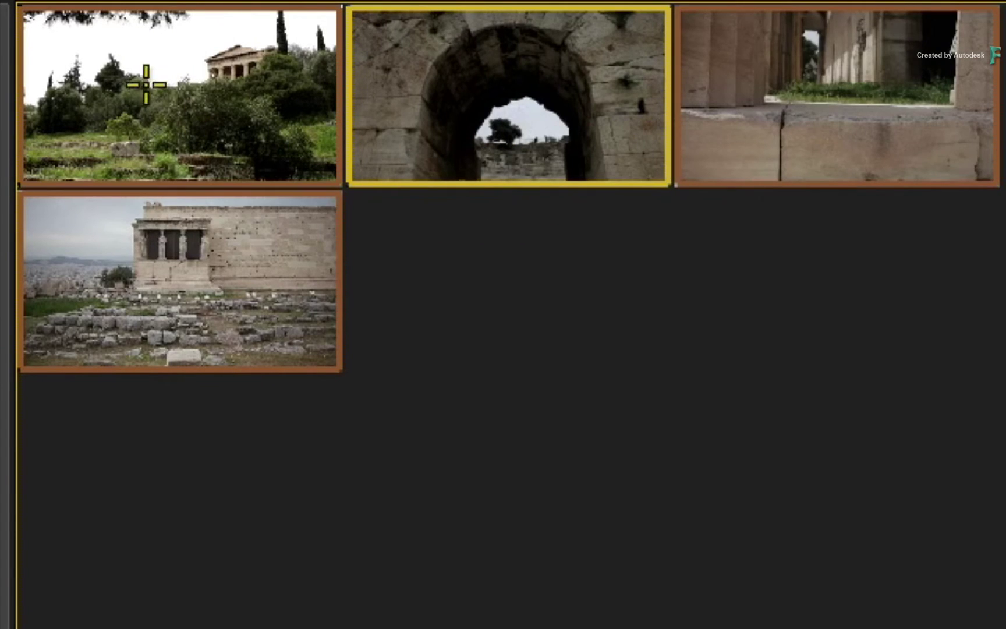
{"action": "left_click_drag", "start_coordinate": [209, 63], "coordinate": [617, 162]}
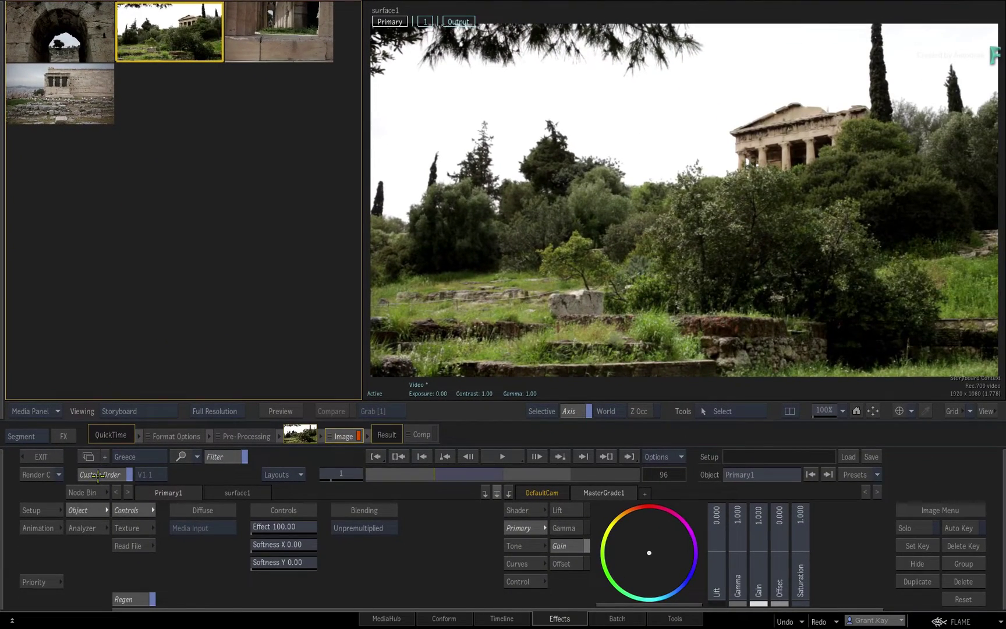
{"action": "left_click", "coordinate": [98, 474]}
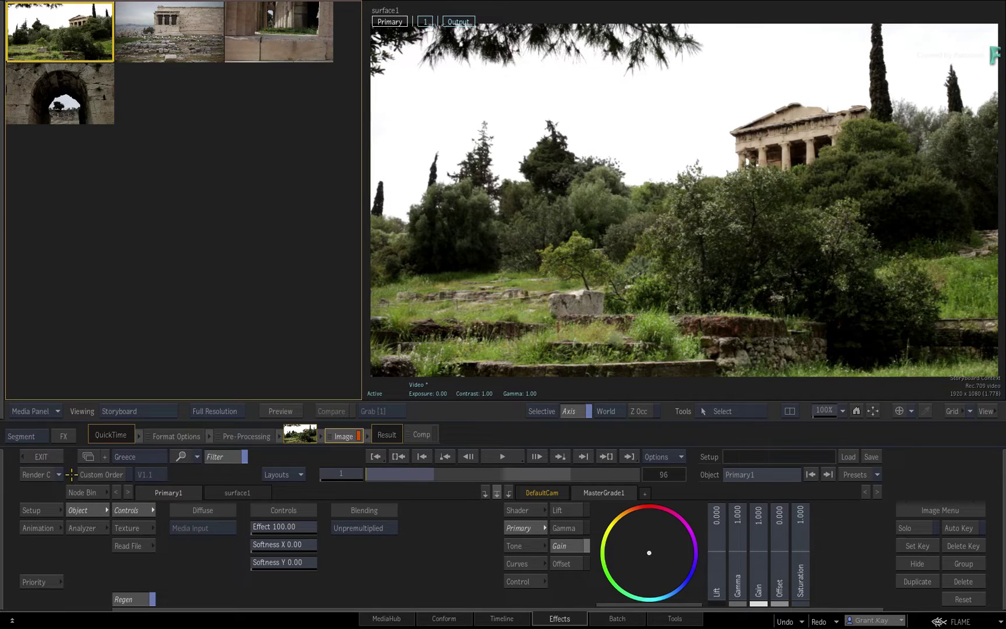
{"action": "left_click", "coordinate": [101, 474]}
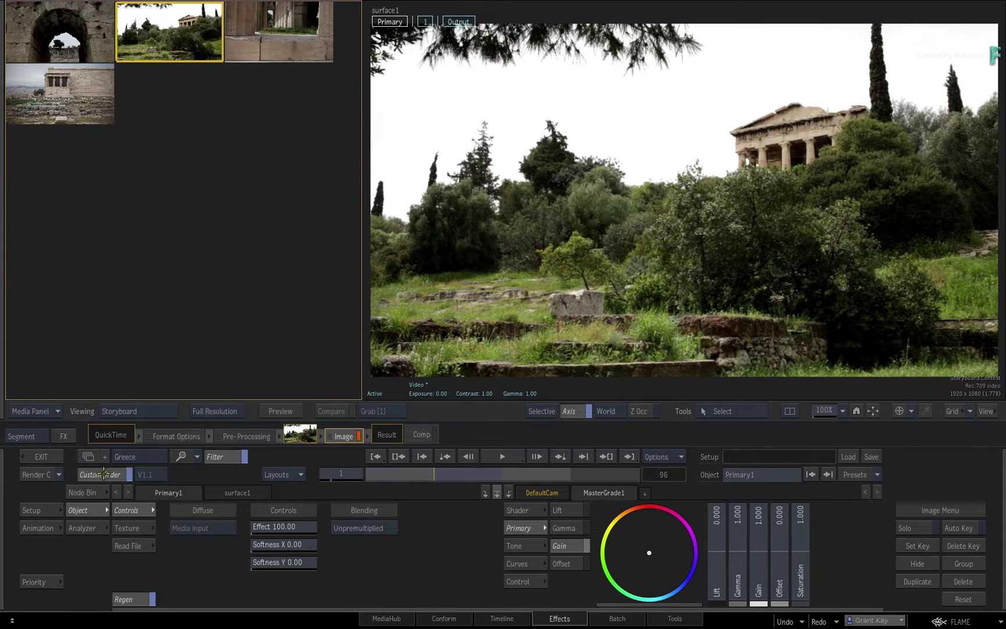
{"action": "left_click_drag", "start_coordinate": [286, 24], "coordinate": [115, 51]}
Toggle Custom Order repeatedly to compare the original and custom clip orders.
{"action": "left_click", "coordinate": [107, 474]}
{"action": "left_click", "coordinate": [107, 475]}
{"action": "left_click", "coordinate": [107, 474]}
{"action": "left_click", "coordinate": [107, 475]}
{"action": "left_click", "coordinate": [111, 474]}
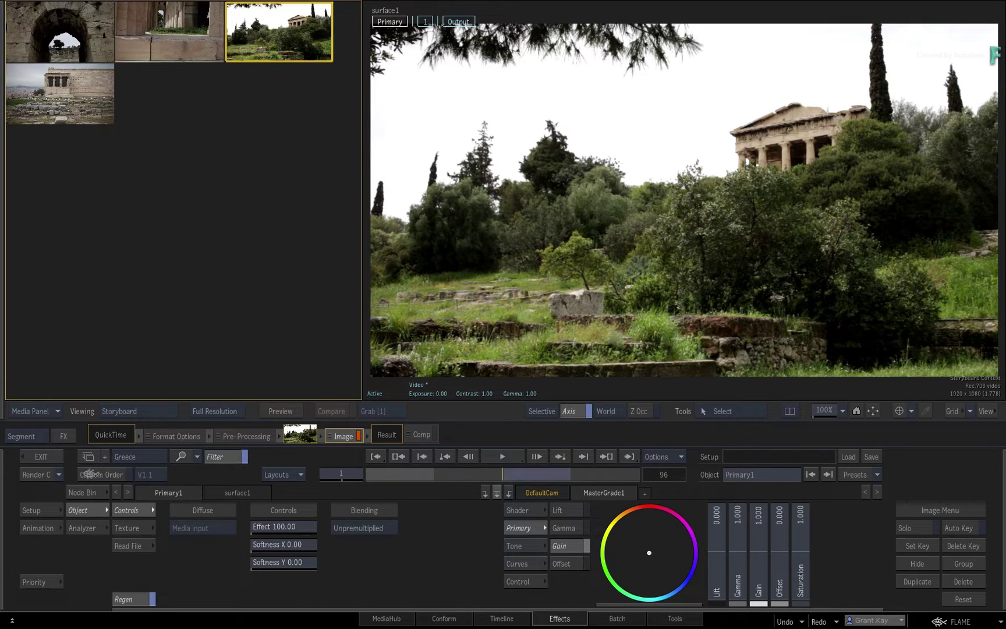
{"action": "left_click", "coordinate": [100, 474]}
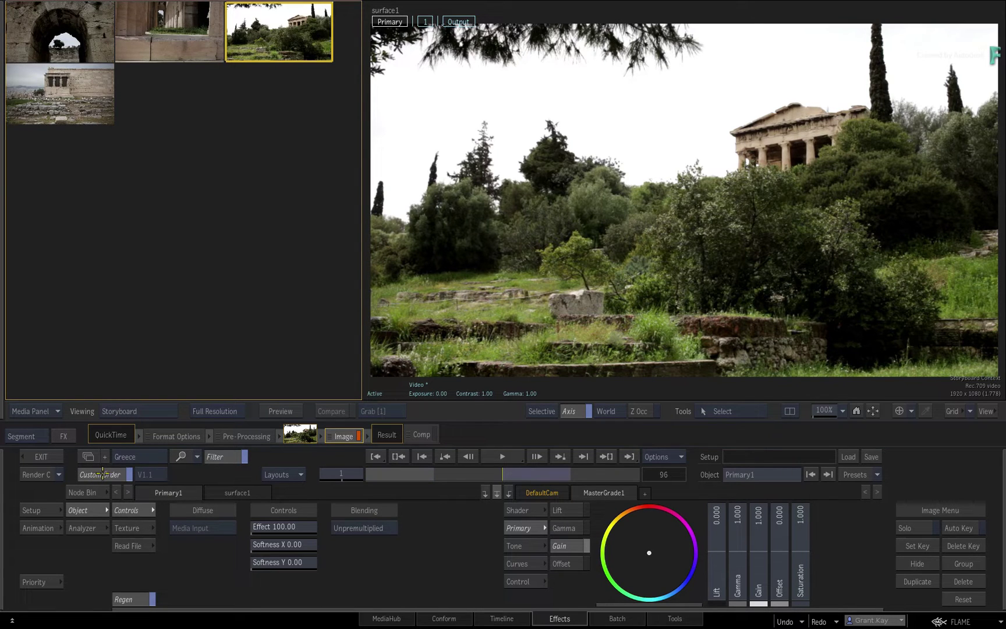
{"action": "left_click", "coordinate": [105, 475]}
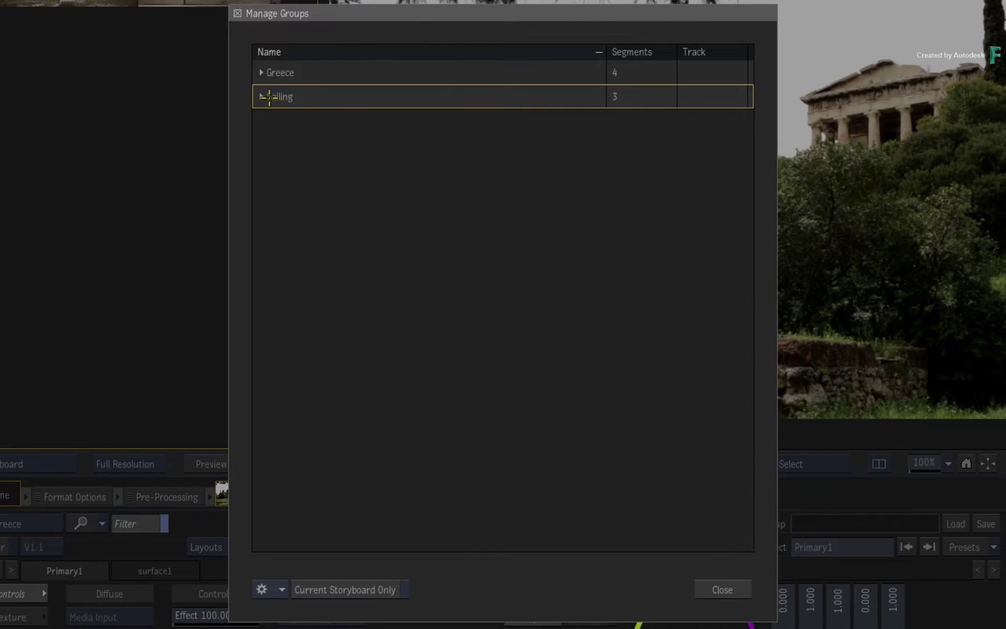
Expand the Greece and Sailing groups, then view the Greece group's options without changes.
{"action": "left_click", "coordinate": [261, 72]}
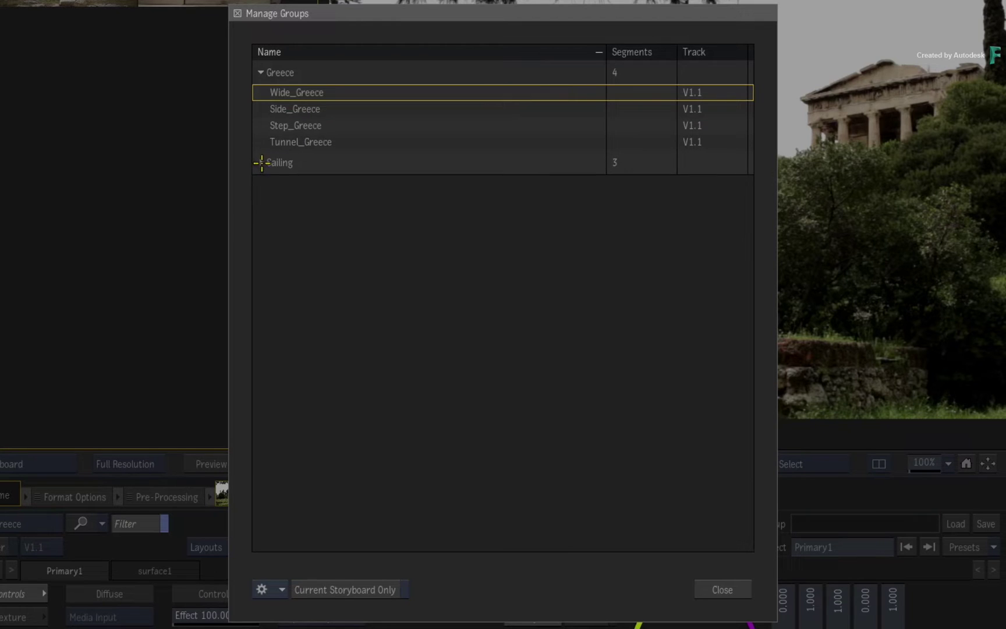
{"action": "left_click", "coordinate": [262, 163]}
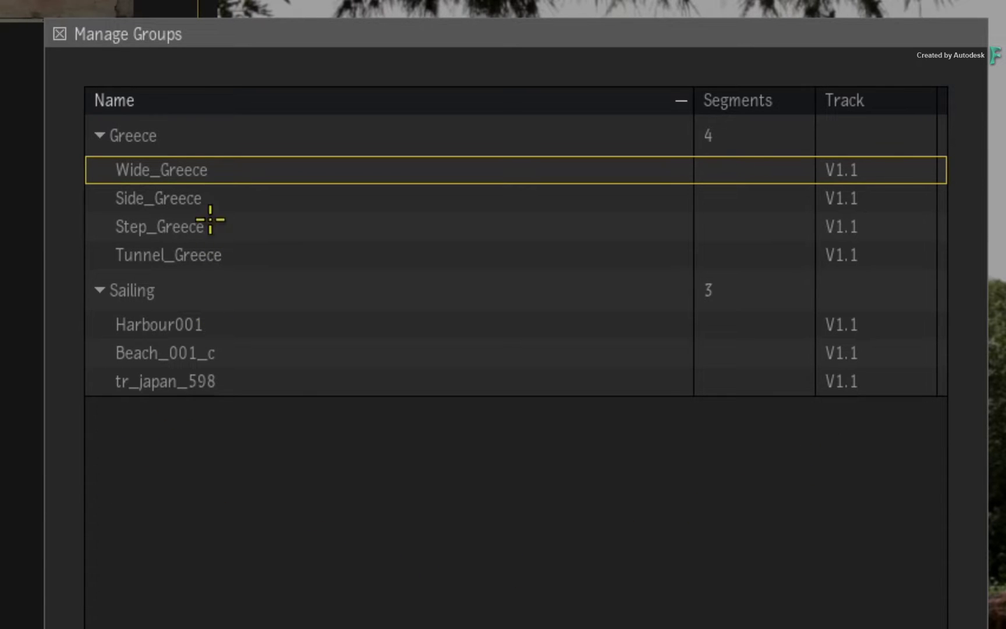
{"action": "left_click", "coordinate": [198, 126]}
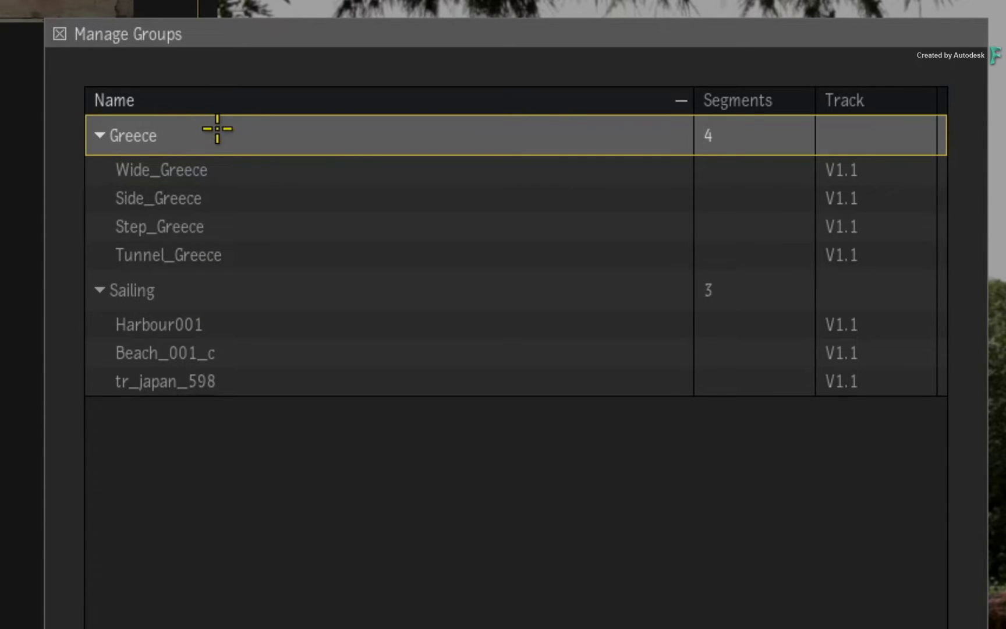
{"action": "right_click", "coordinate": [195, 132]}
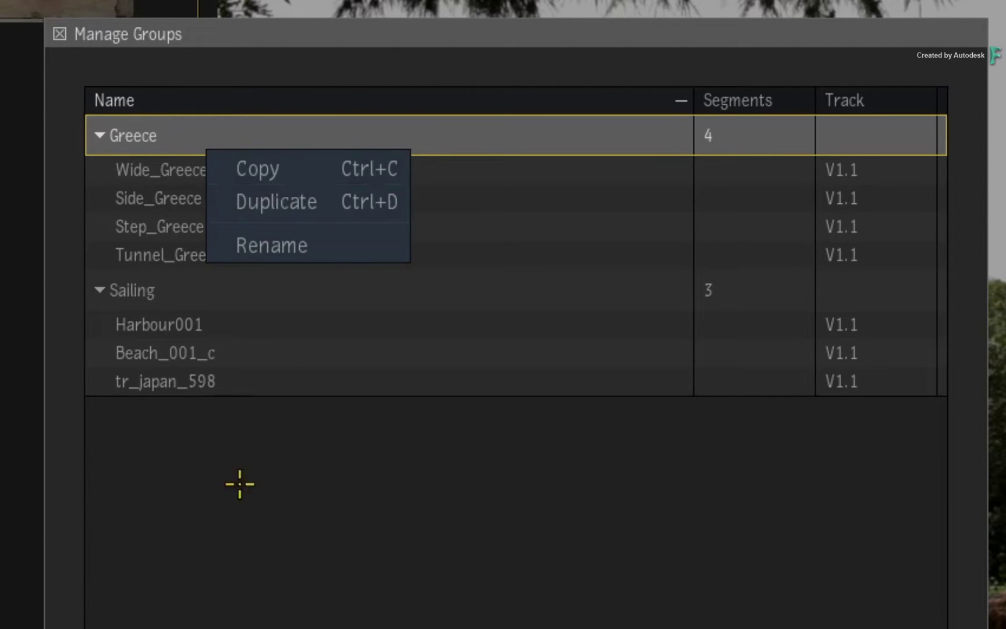
{"action": "left_click", "coordinate": [253, 549]}
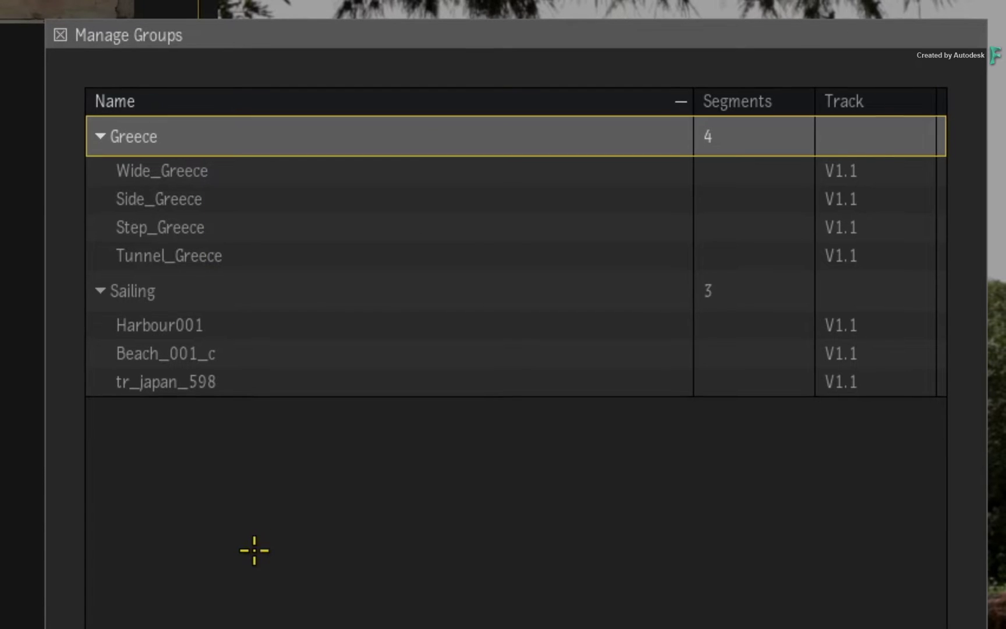
Check the Wide_Greece shot's options, dismiss them, and deselect the shot.
{"action": "left_click", "coordinate": [188, 167]}
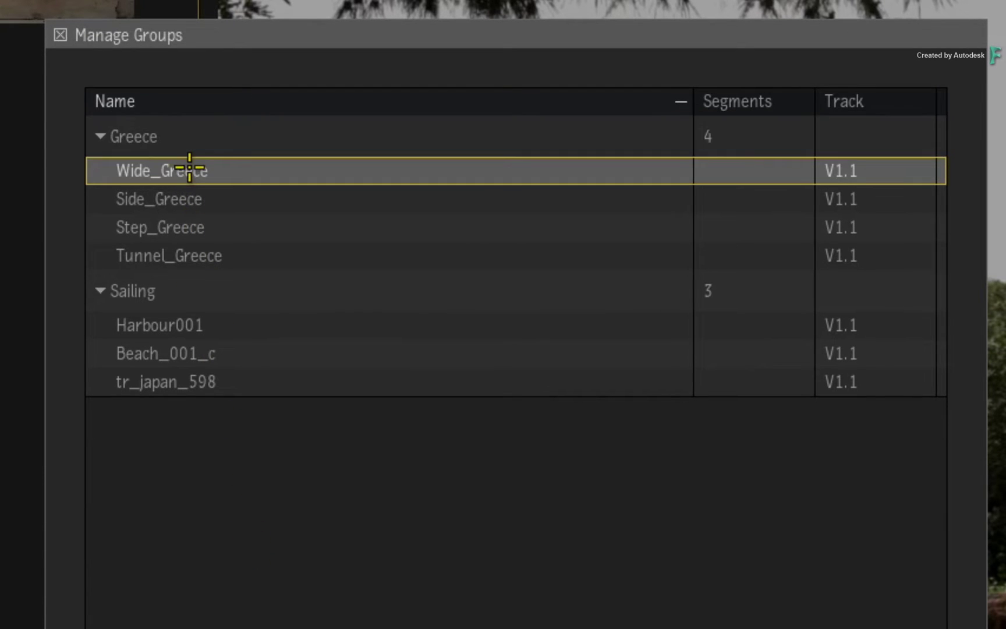
{"action": "right_click", "coordinate": [188, 167]}
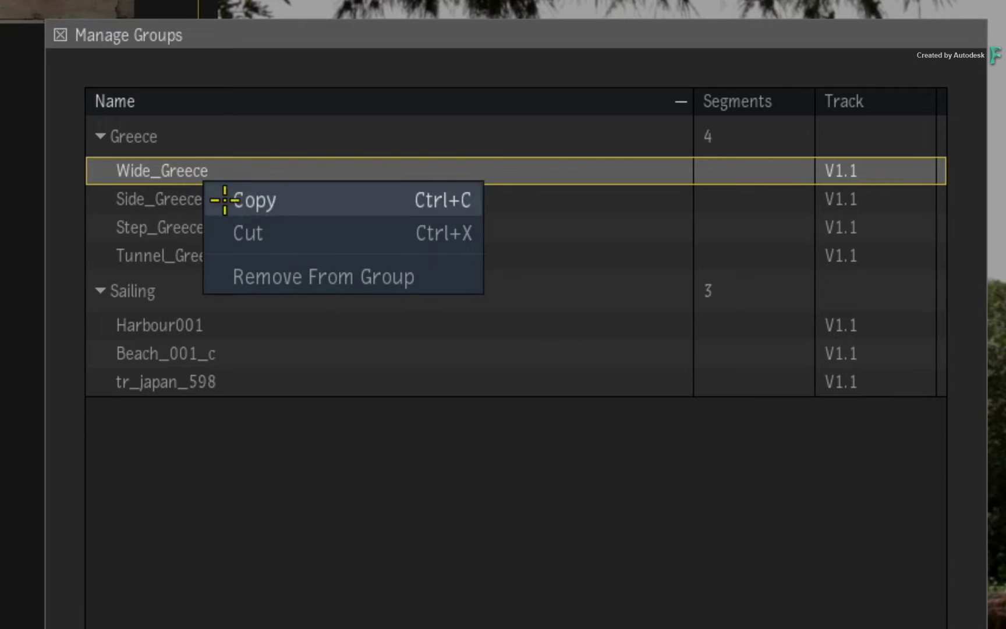
{"action": "left_click", "coordinate": [249, 527]}
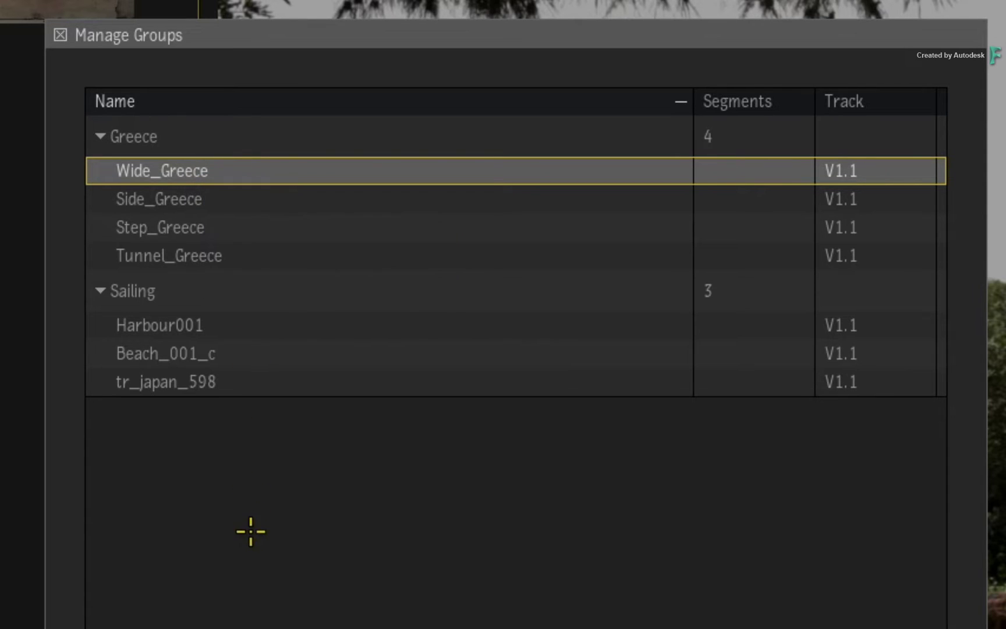
{"action": "left_click", "coordinate": [244, 519]}
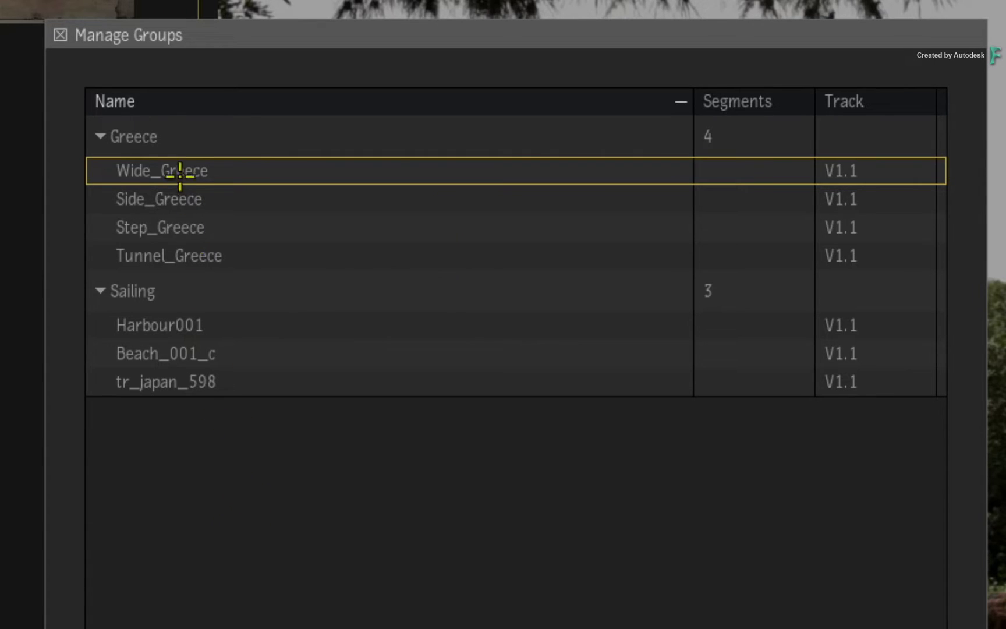
Drag Wide_Greece into the Sailing group, then copy it back onto the Greece group.
{"action": "left_click_drag", "start_coordinate": [187, 168], "coordinate": [213, 355]}
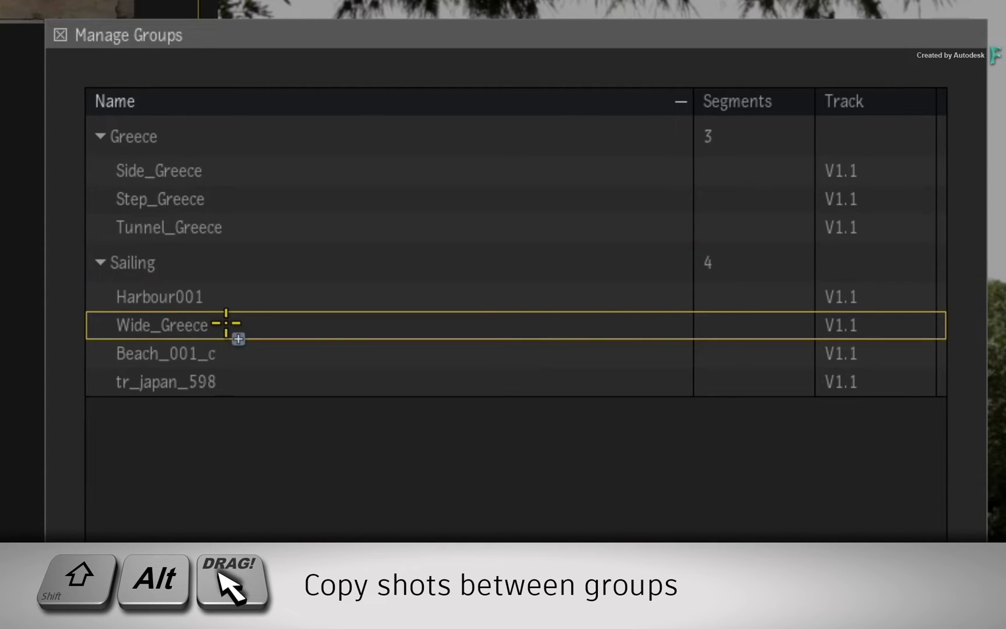
{"action": "left_click_drag", "start_coordinate": [227, 323], "coordinate": [236, 132]}
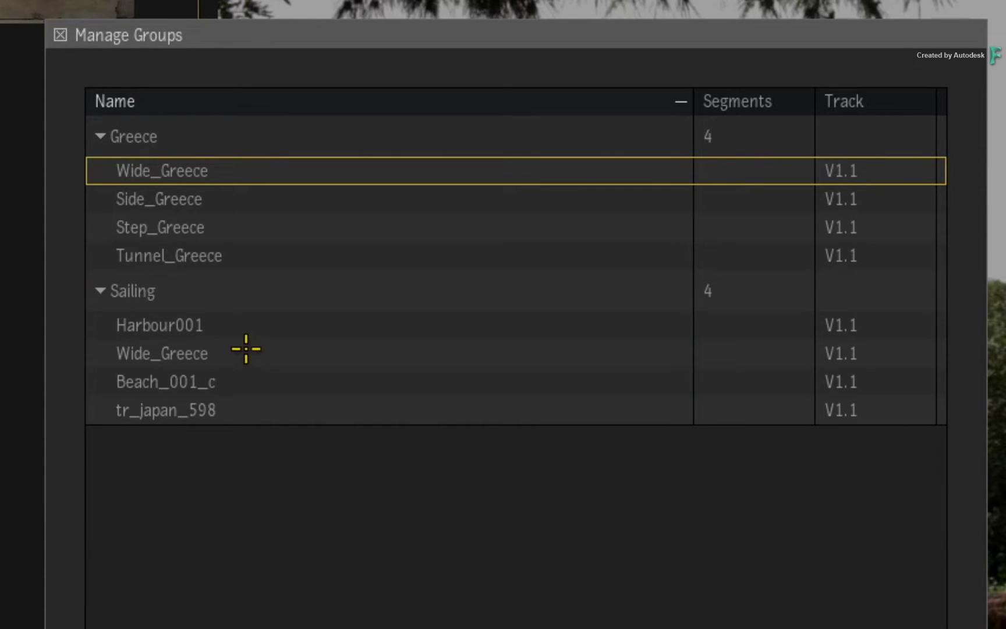
{"action": "left_click", "coordinate": [243, 352]}
{"action": "left_click", "coordinate": [205, 170]}
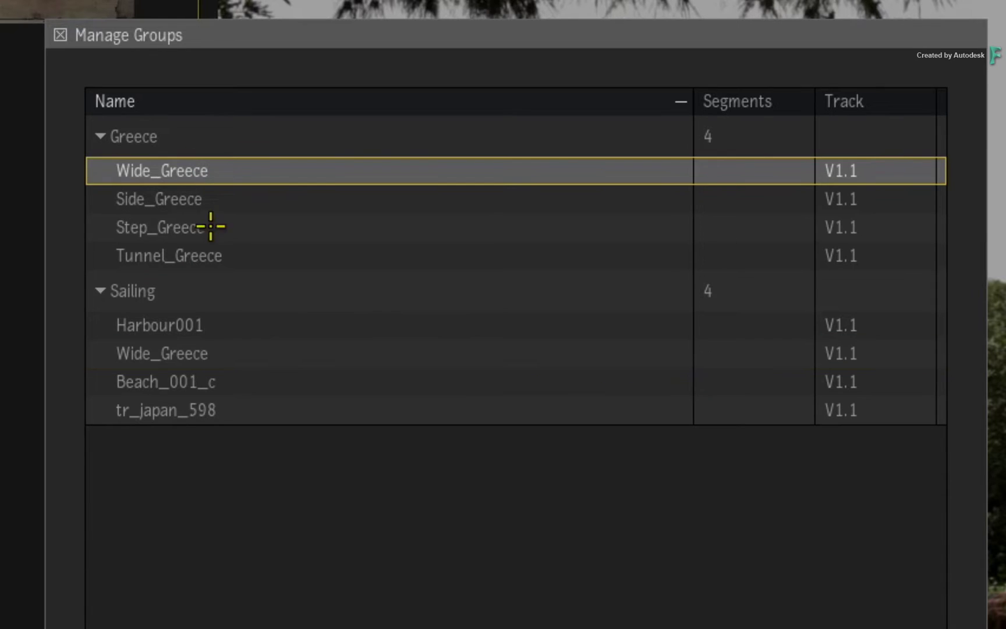
{"action": "left_click_drag", "start_coordinate": [169, 353], "coordinate": [245, 123]}
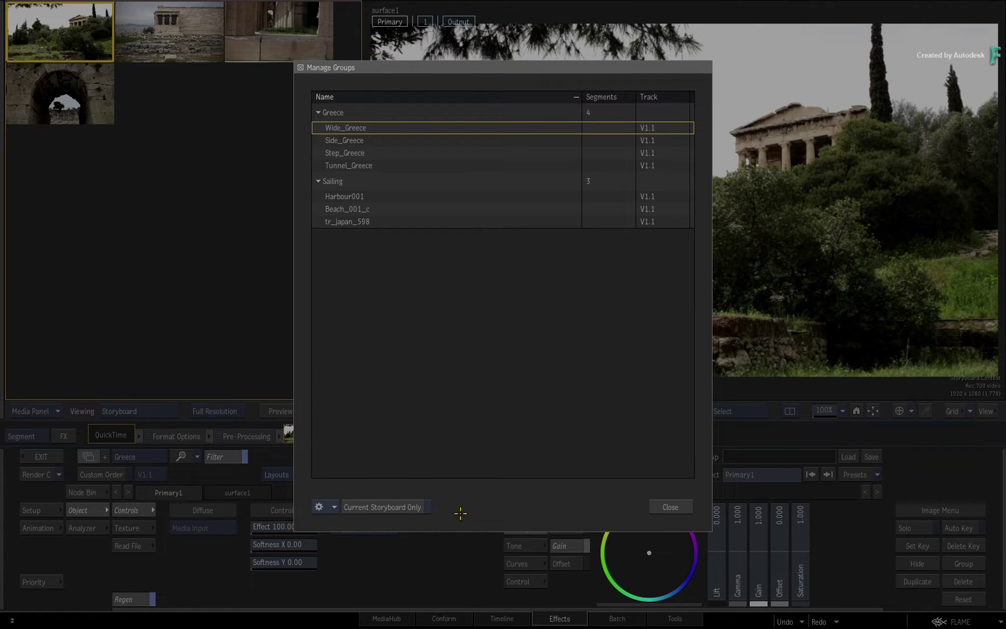
Toggle Current Storyboard Only on and off, then close Manage Groups.
{"action": "left_click", "coordinate": [405, 507]}
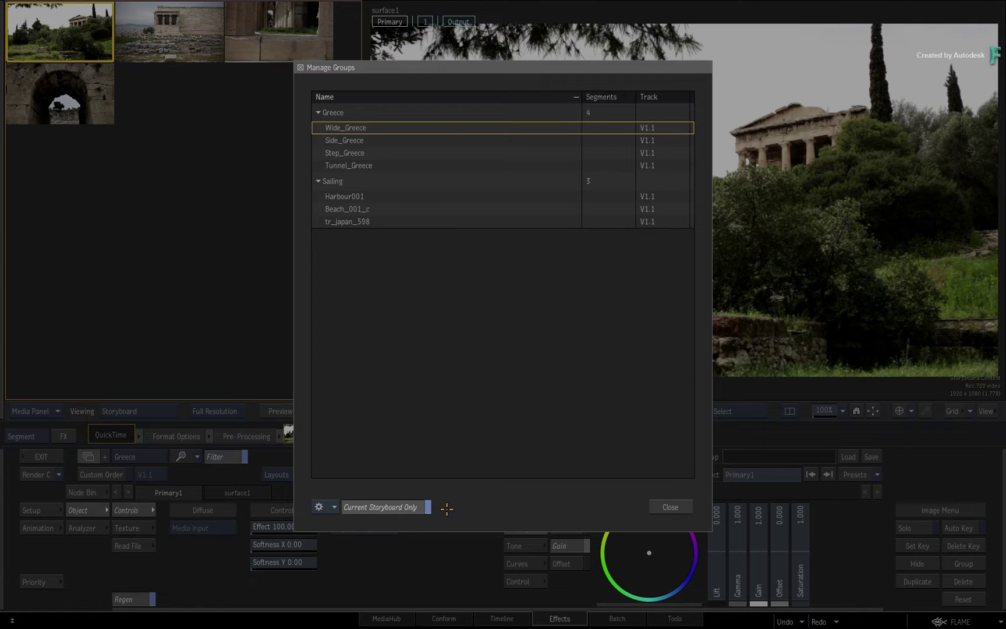
{"action": "left_click", "coordinate": [402, 507]}
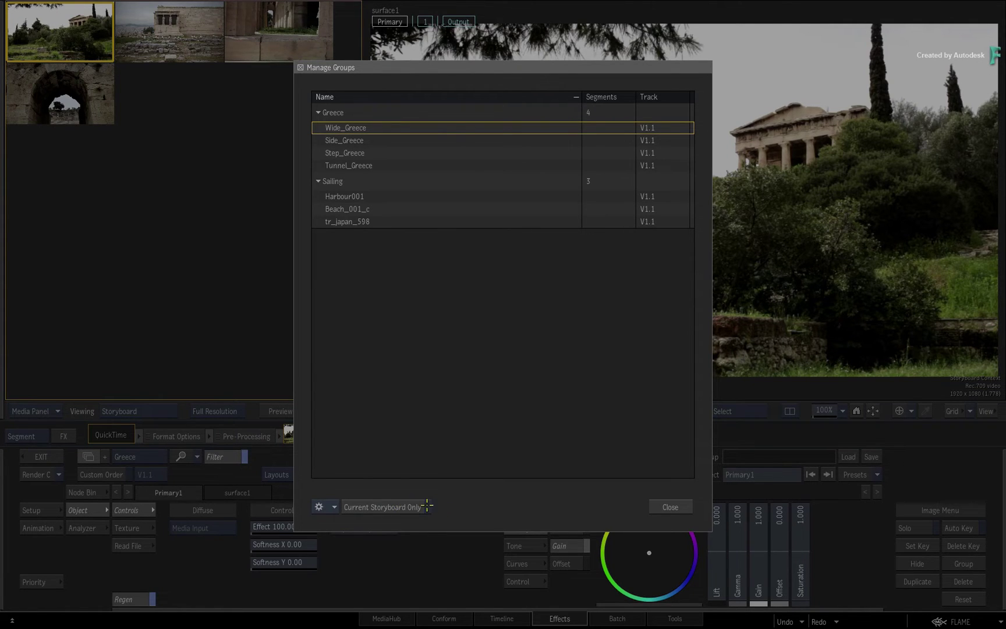
{"action": "left_click", "coordinate": [669, 506]}
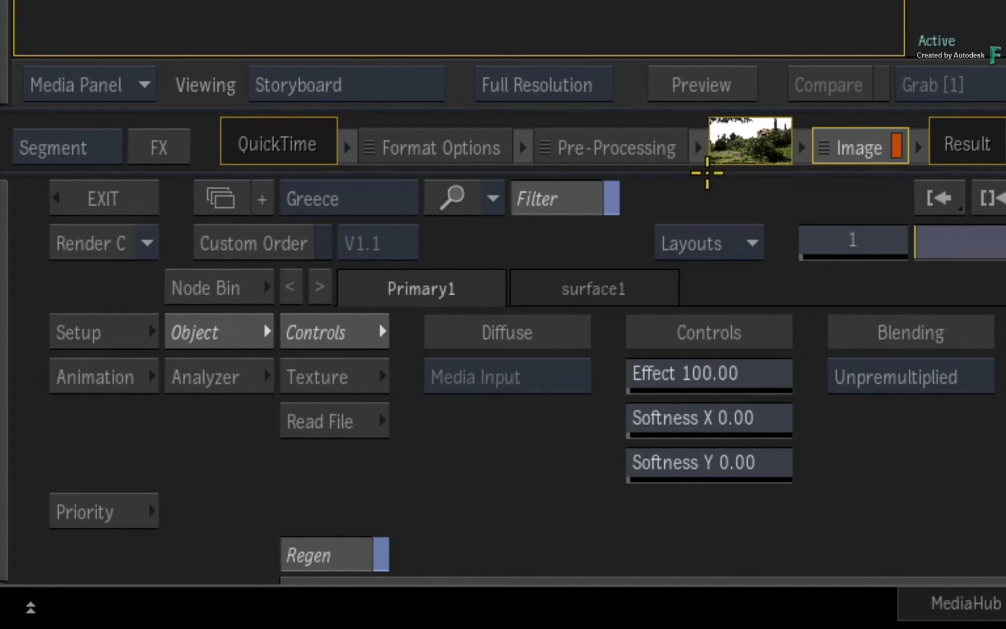
In Find and Select in Timeline, turn off Tape matching and set Group to Greece.
{"action": "left_click", "coordinate": [445, 196]}
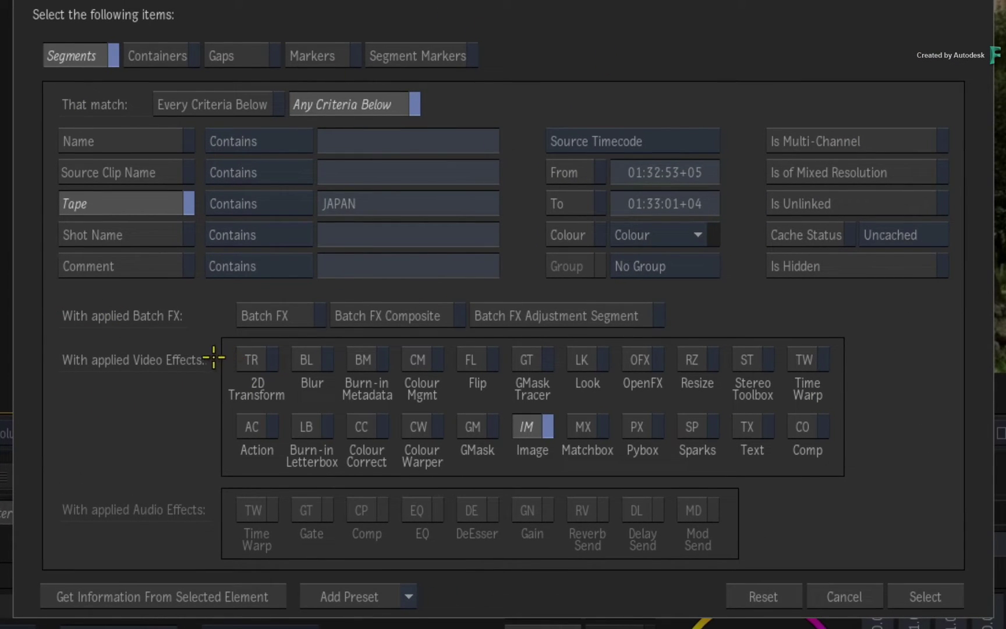
{"action": "left_click", "coordinate": [165, 195]}
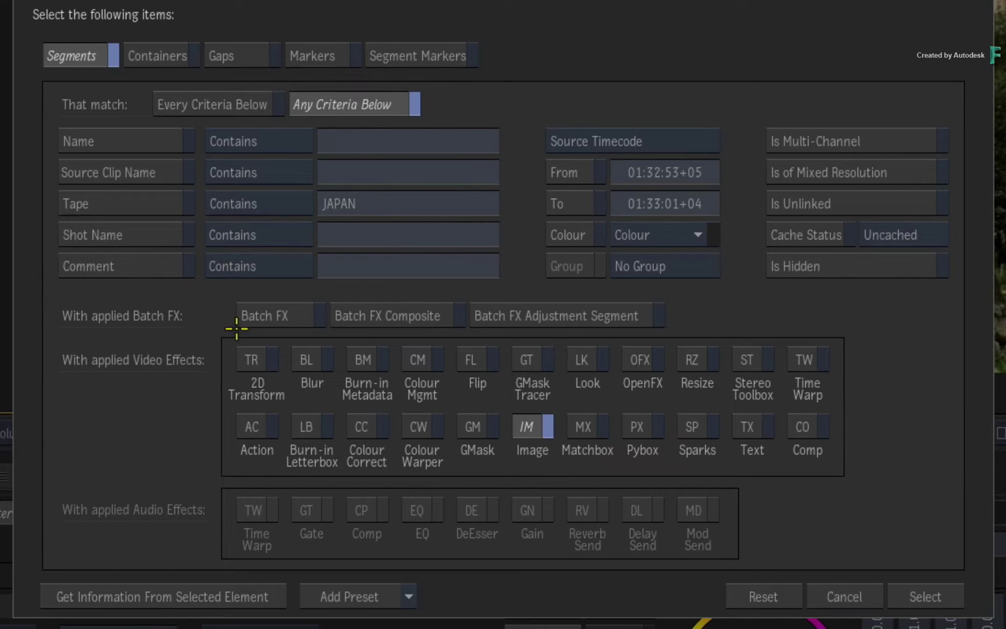
{"action": "left_click", "coordinate": [705, 266]}
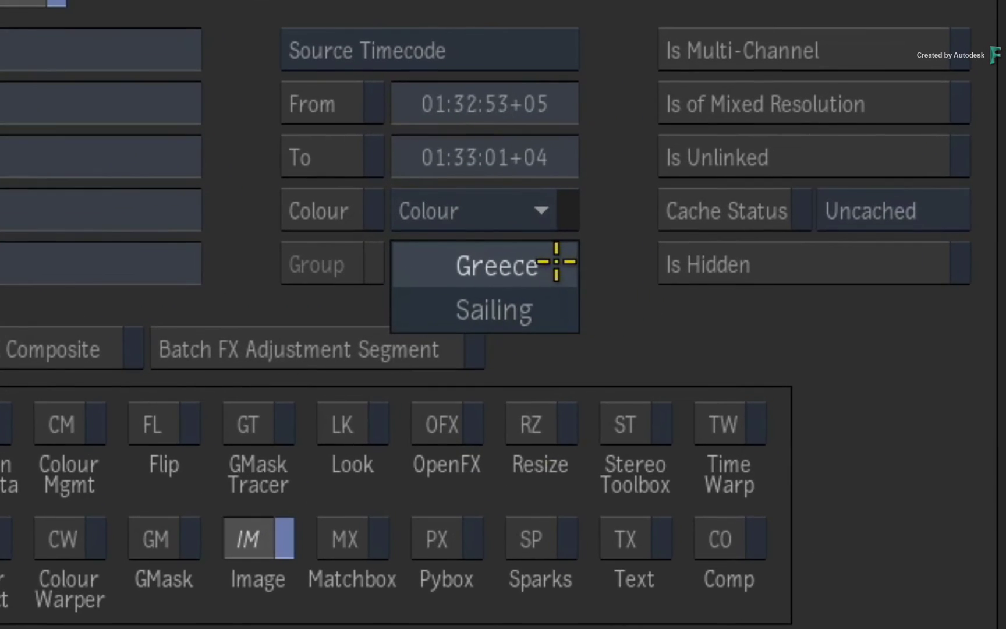
{"action": "left_click", "coordinate": [541, 299]}
{"action": "left_click", "coordinate": [543, 262]}
{"action": "left_click", "coordinate": [548, 223]}
{"action": "left_click", "coordinate": [532, 263]}
{"action": "left_click", "coordinate": [531, 298]}
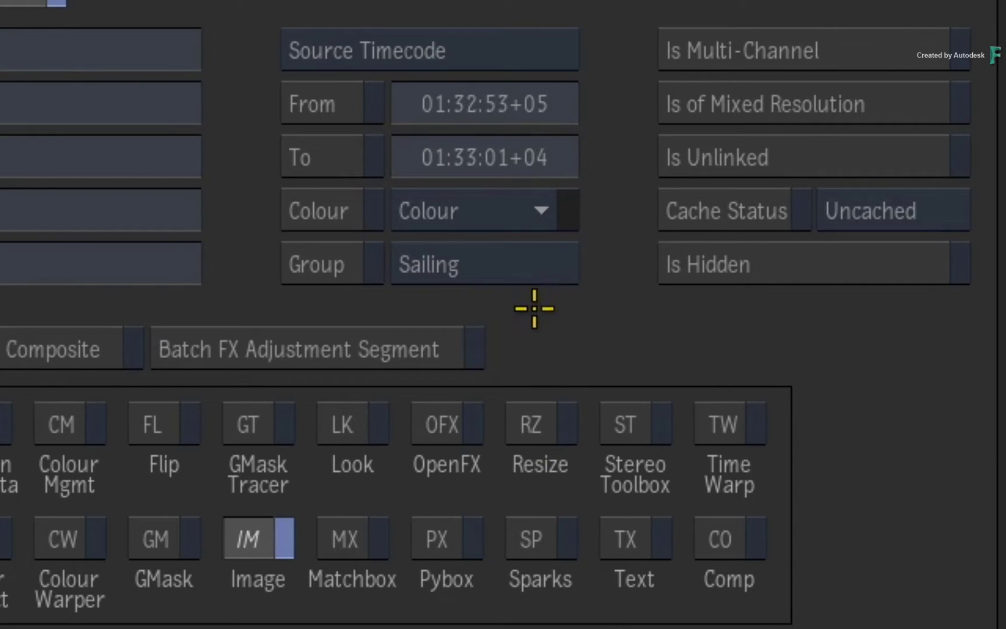
{"action": "left_click", "coordinate": [548, 265]}
{"action": "left_click", "coordinate": [549, 222]}
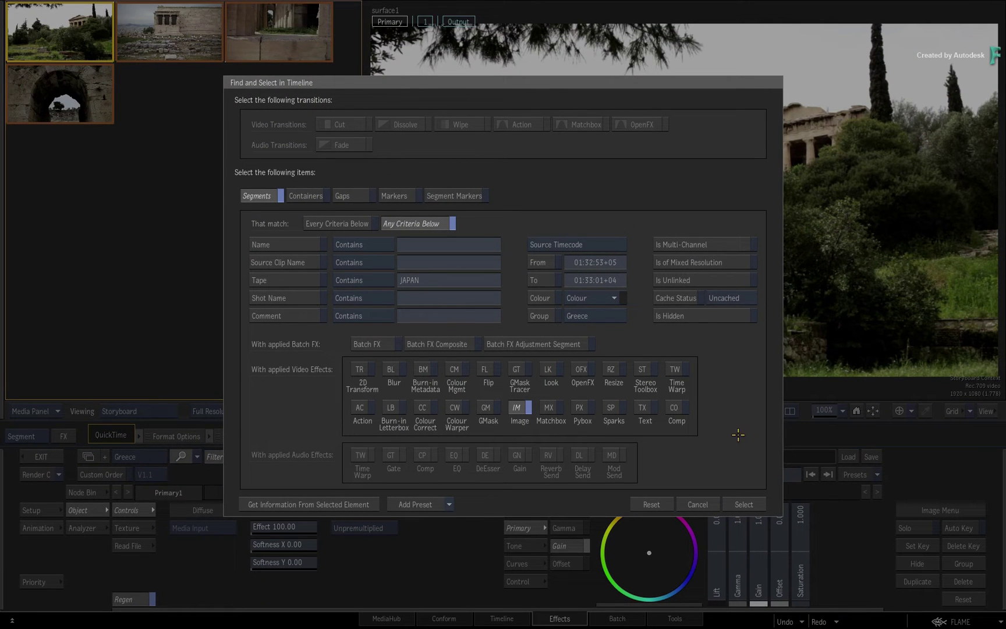
Close the search window, show the Sailing storyboard, and switch to the Default layout.
{"action": "left_click", "coordinate": [703, 504]}
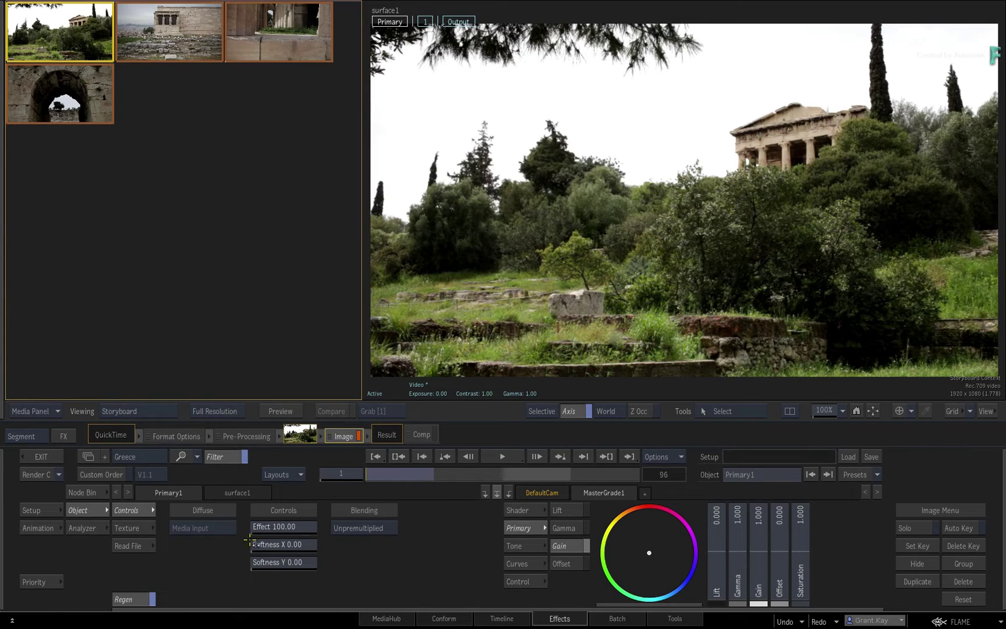
{"action": "left_click", "coordinate": [145, 462]}
{"action": "left_click", "coordinate": [150, 469]}
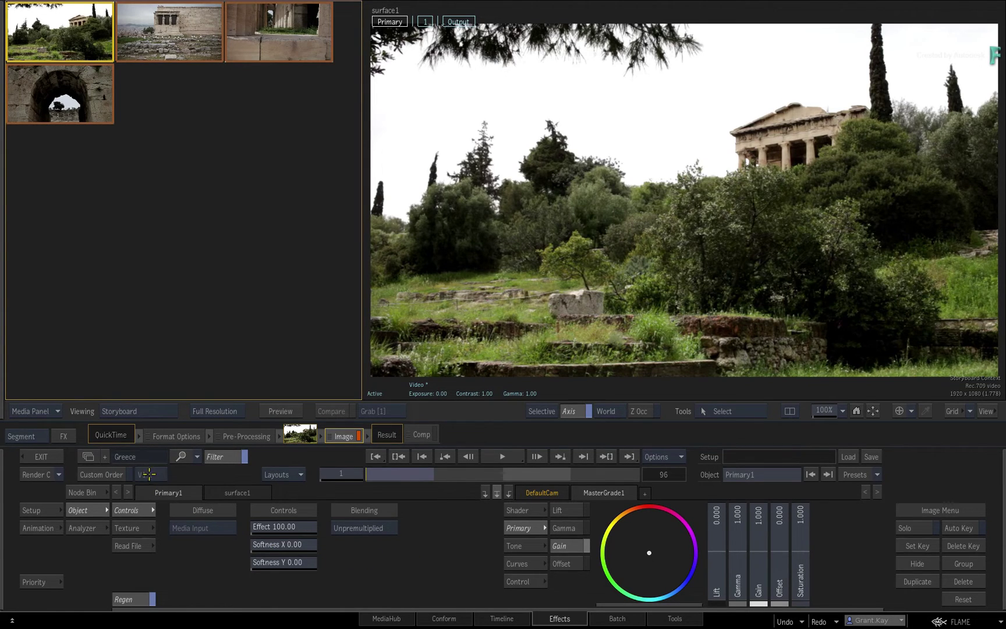
{"action": "left_click", "coordinate": [285, 474]}
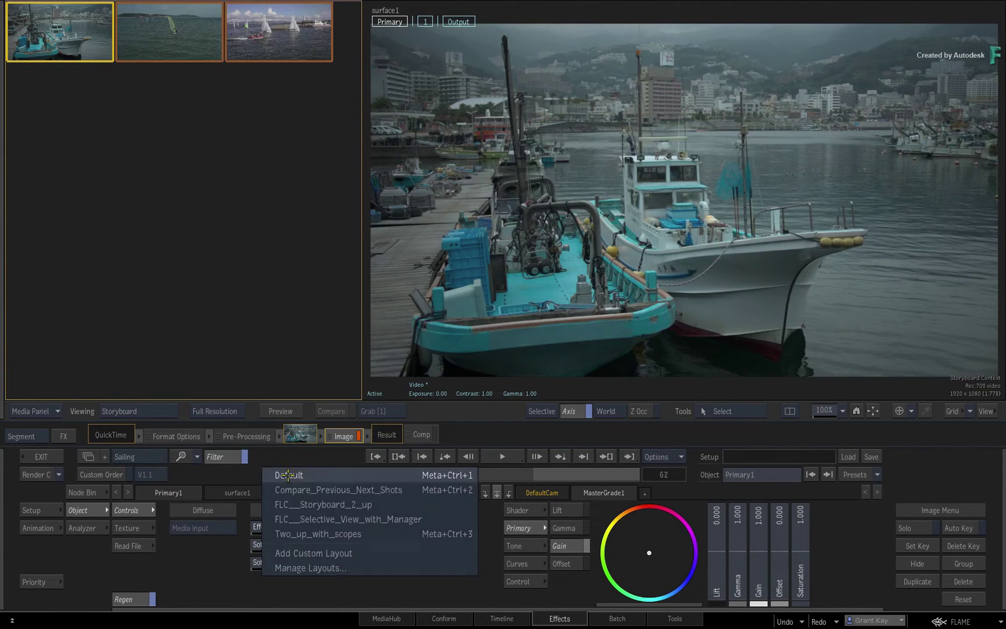
{"action": "left_click", "coordinate": [290, 475]}
Switch the storyboard to Greece, then Sailing, then back to Greece's four clips.
{"action": "left_click", "coordinate": [146, 459]}
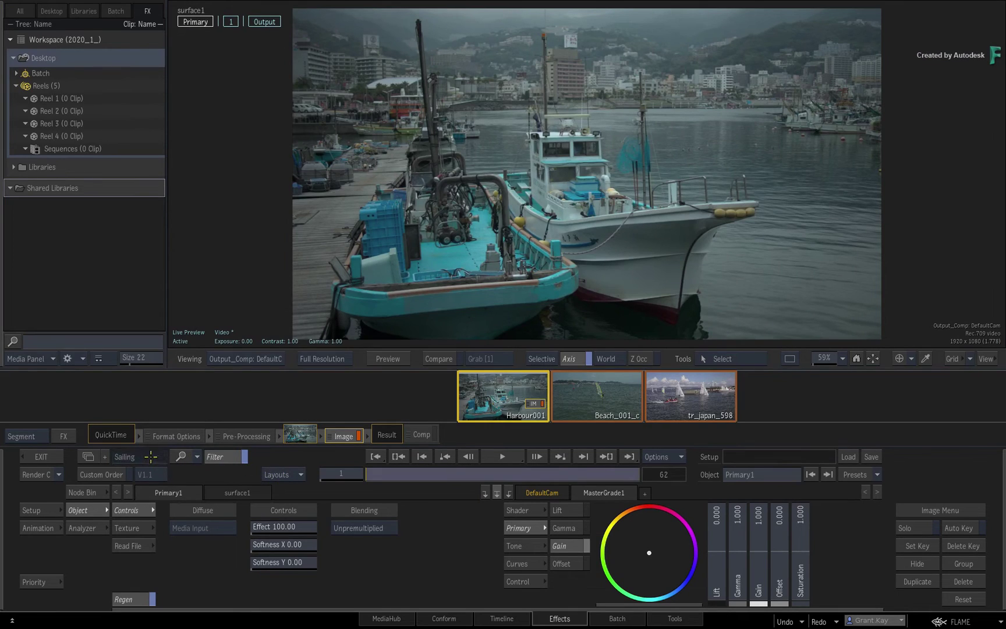
{"action": "left_click", "coordinate": [149, 443]}
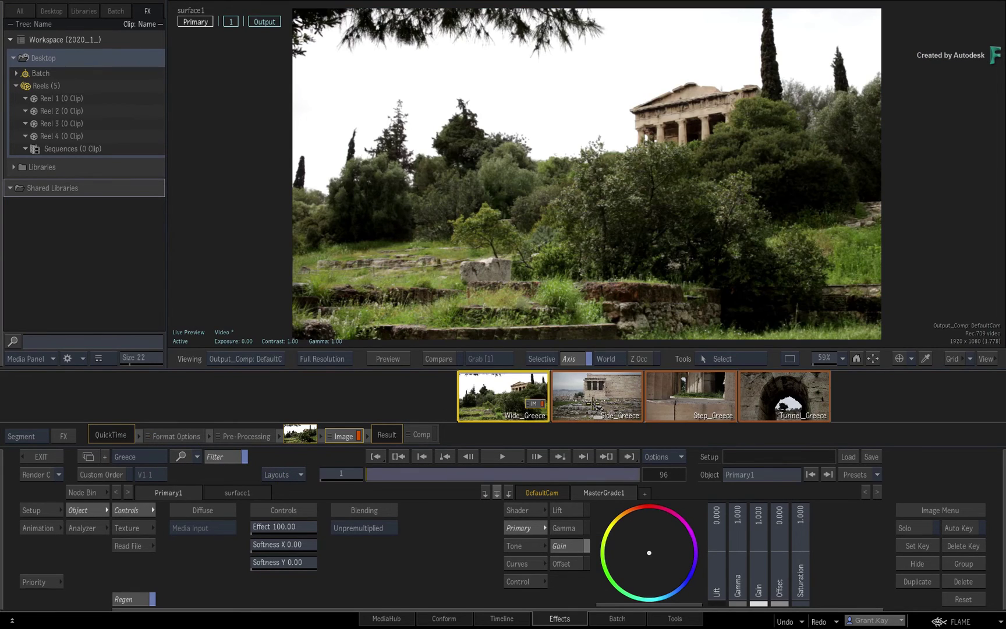
{"action": "left_click_drag", "start_coordinate": [696, 396], "coordinate": [583, 388]}
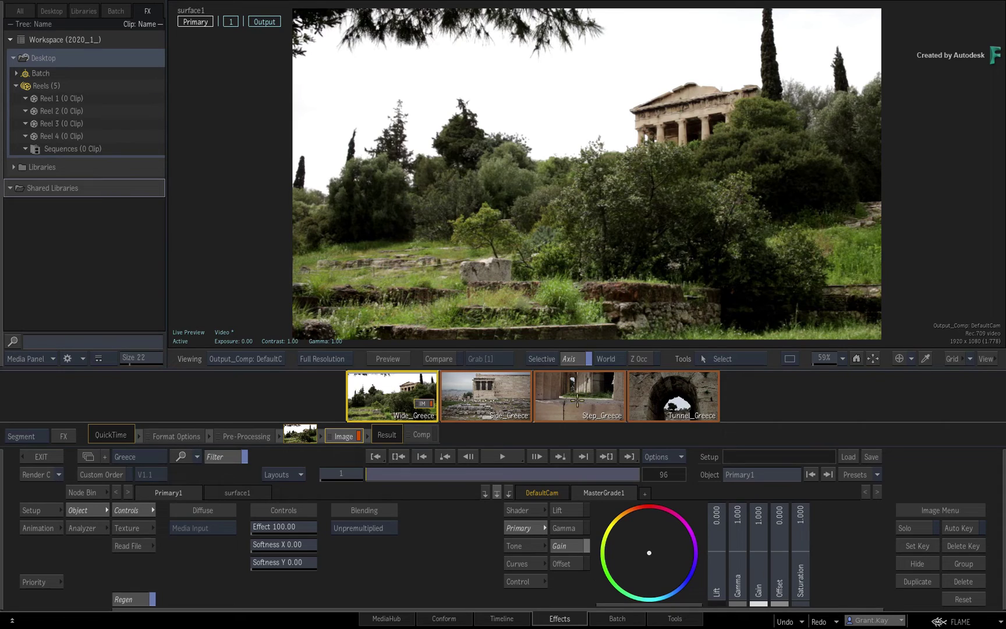
{"action": "left_click", "coordinate": [150, 459]}
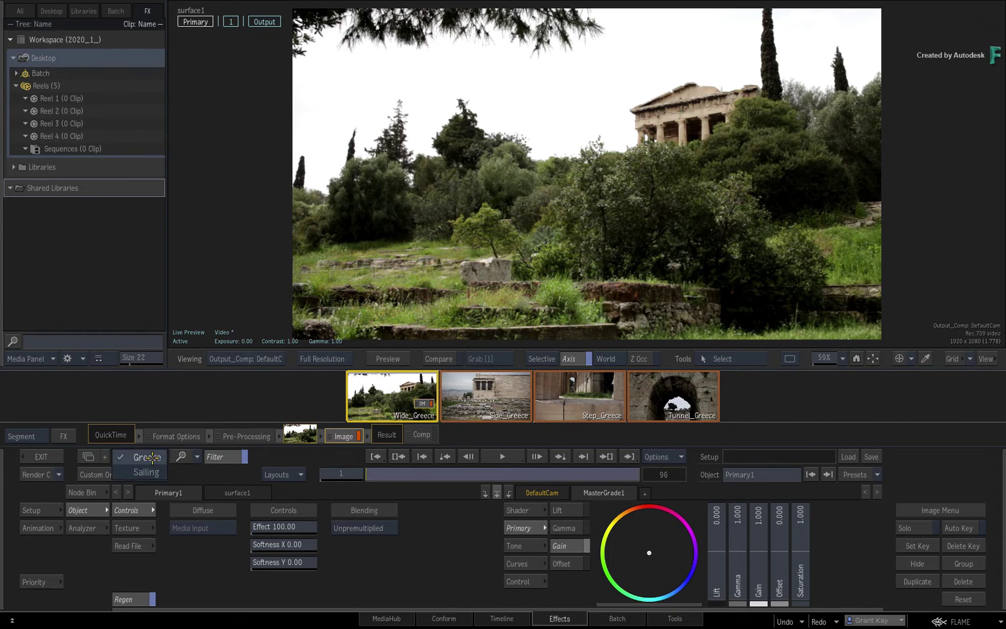
{"action": "left_click", "coordinate": [150, 473]}
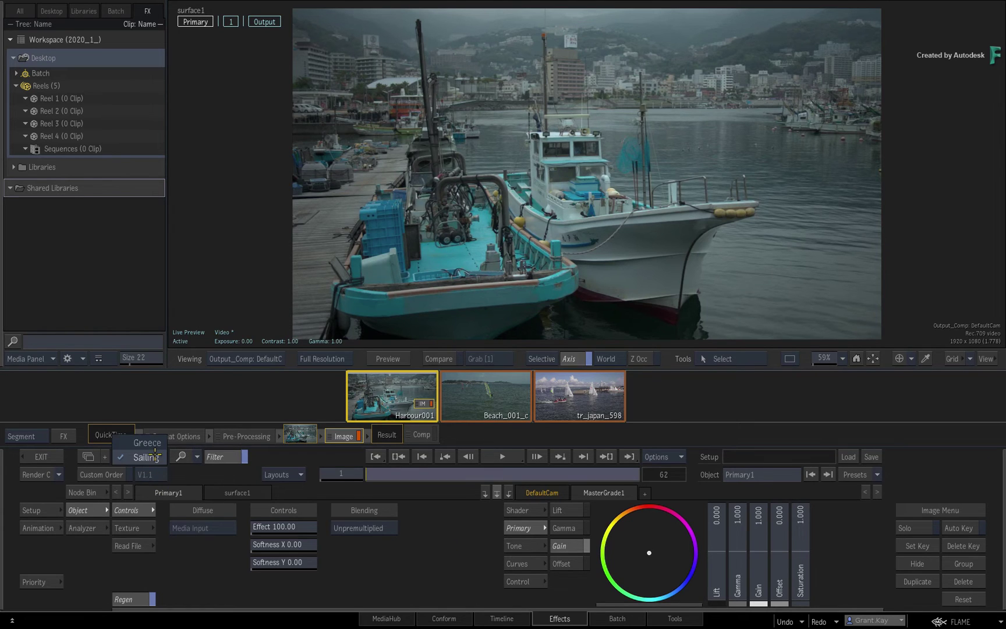
{"action": "left_click", "coordinate": [155, 453]}
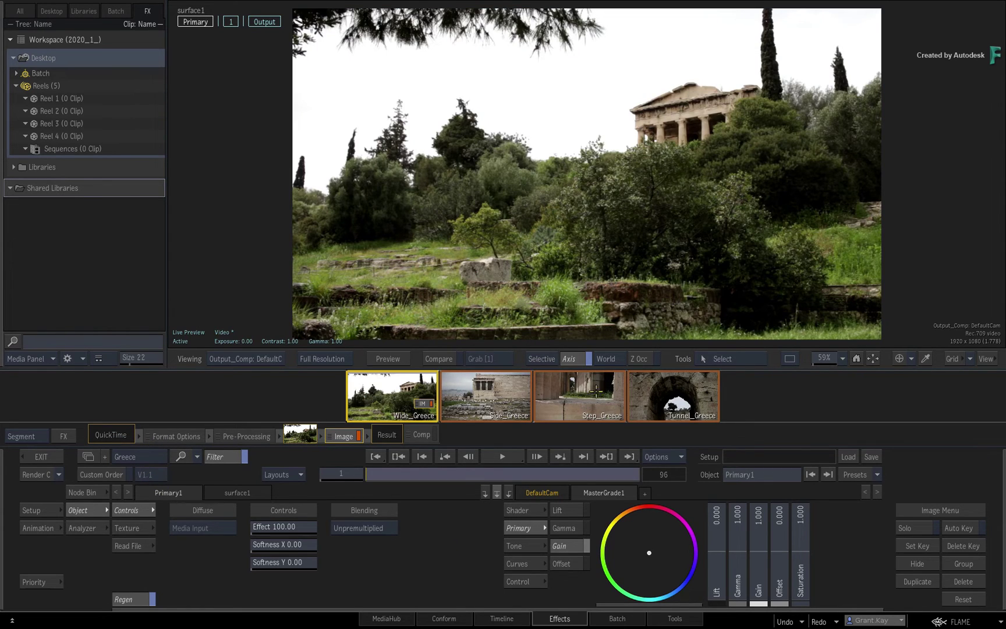
{"action": "left_click_drag", "start_coordinate": [665, 399], "coordinate": [645, 397]}
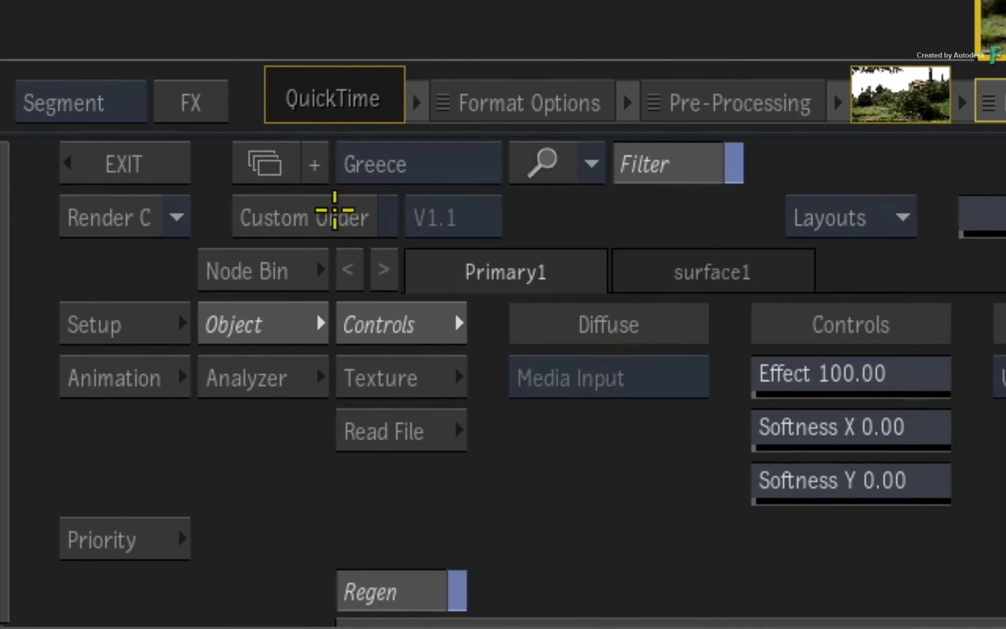
{"action": "left_click", "coordinate": [335, 209]}
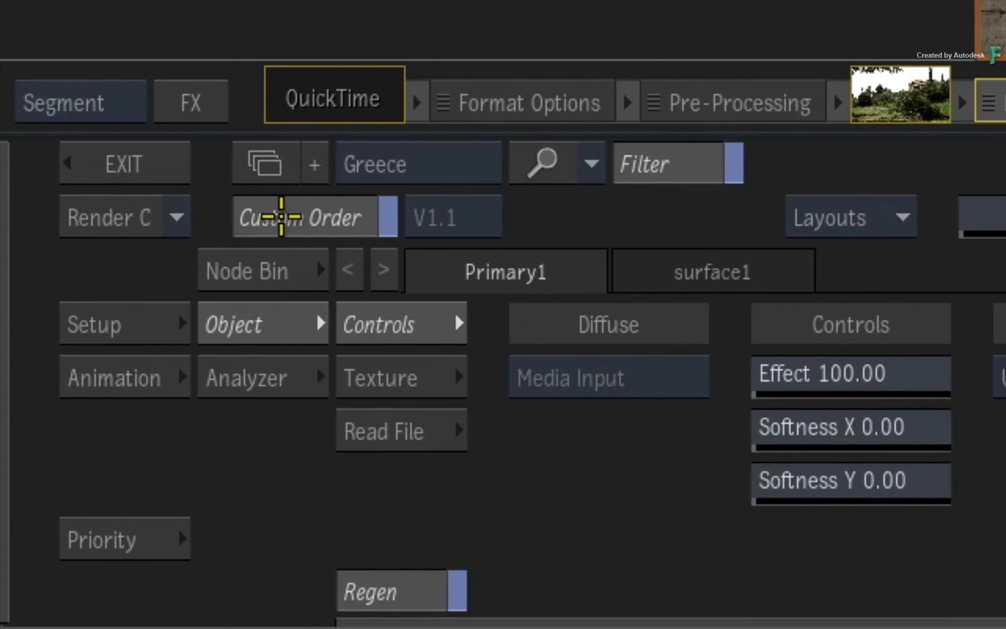
{"action": "left_click", "coordinate": [284, 210]}
{"action": "left_click", "coordinate": [286, 208]}
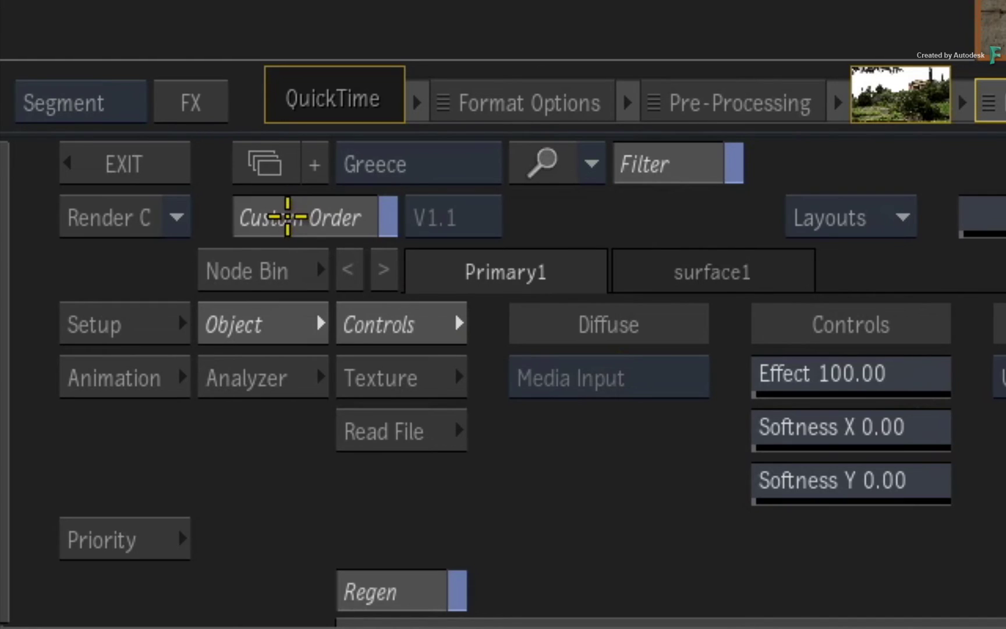
{"action": "left_click", "coordinate": [286, 209]}
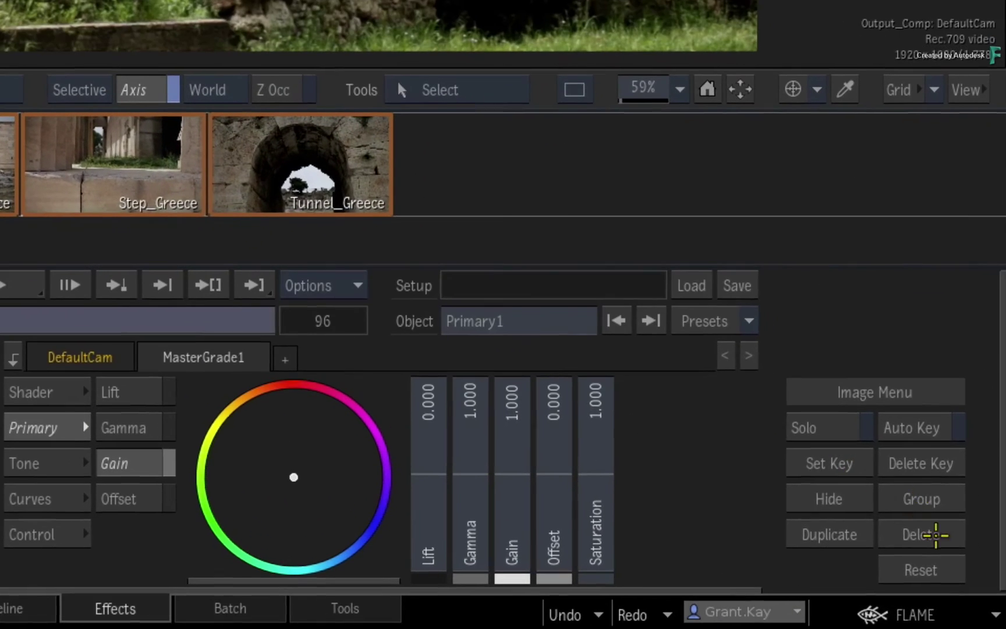
In Tools and Timeline FX preferences, toggle connected conform groups off and back on.
{"action": "left_click", "coordinate": [961, 621]}
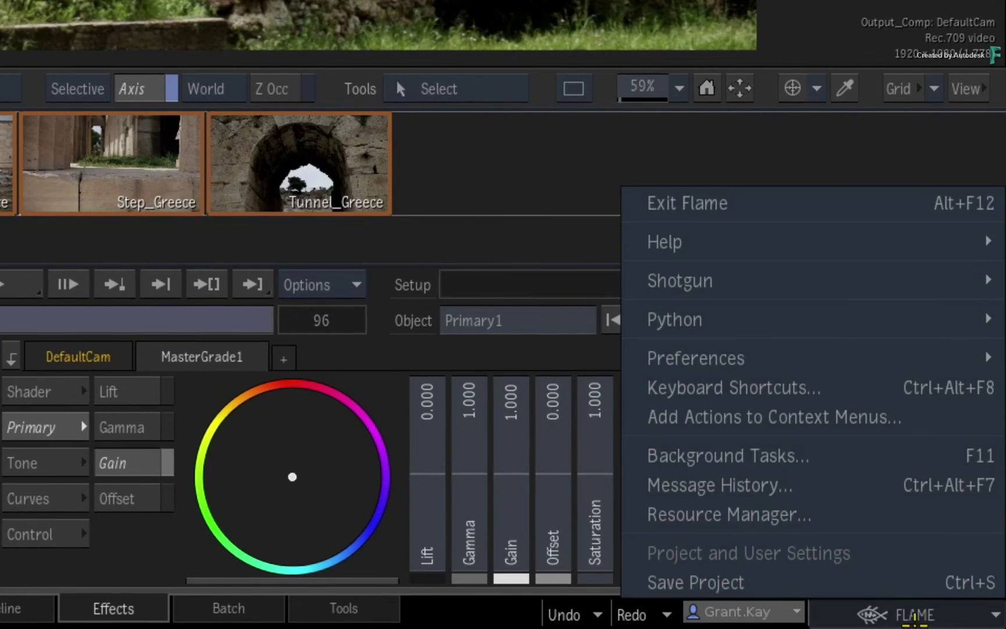
{"action": "mouse_move", "coordinate": [821, 360]}
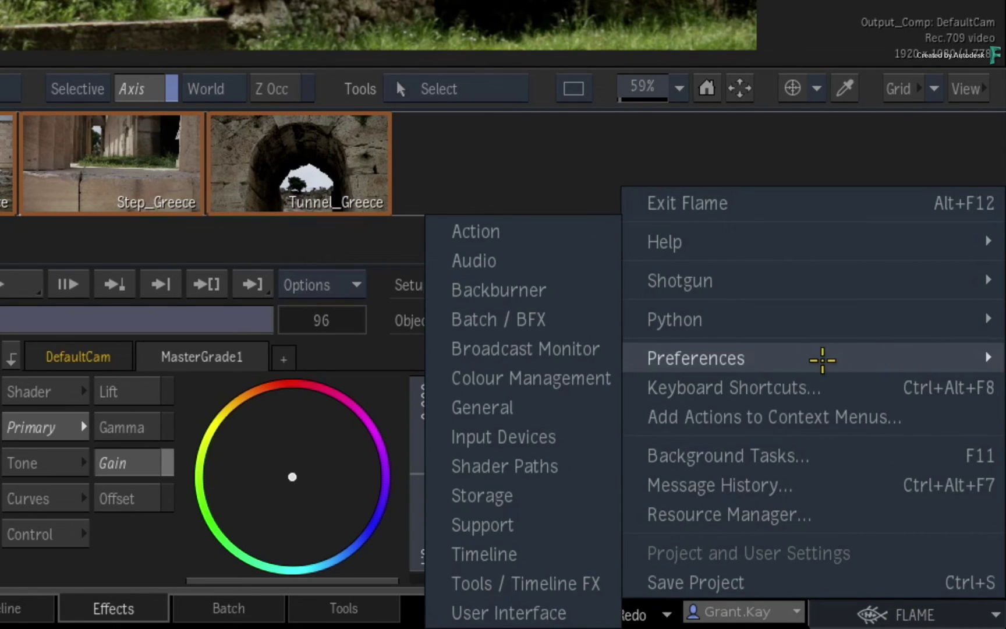
{"action": "left_click", "coordinate": [546, 582]}
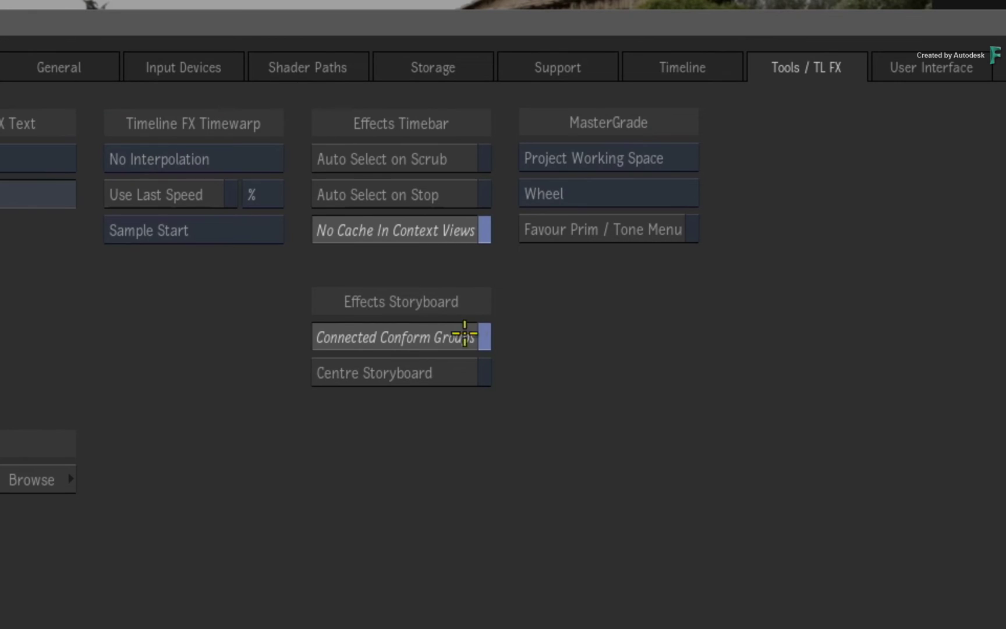
{"action": "left_click", "coordinate": [466, 335]}
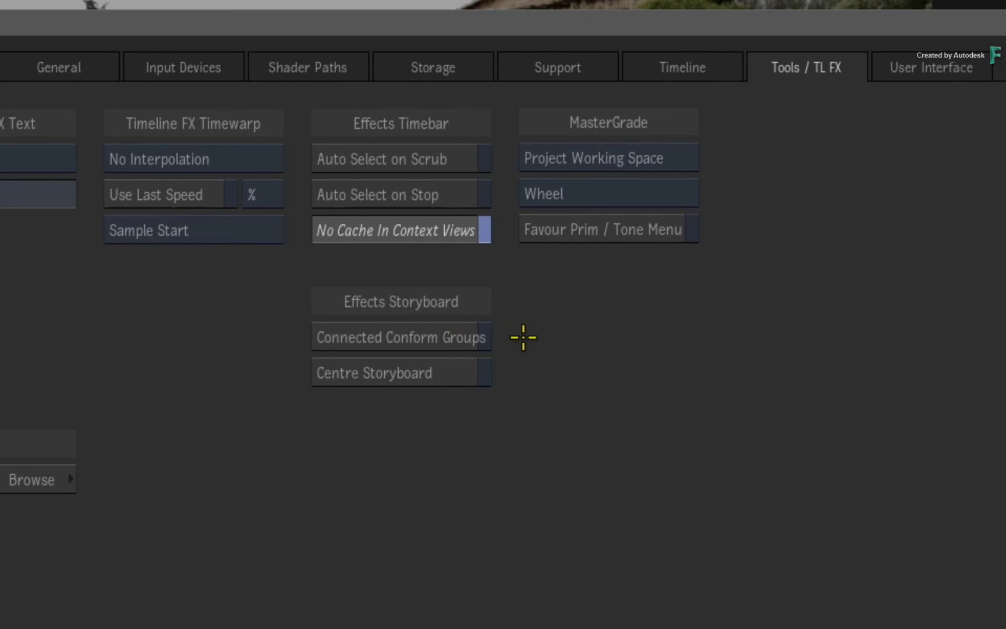
{"action": "left_click", "coordinate": [487, 337]}
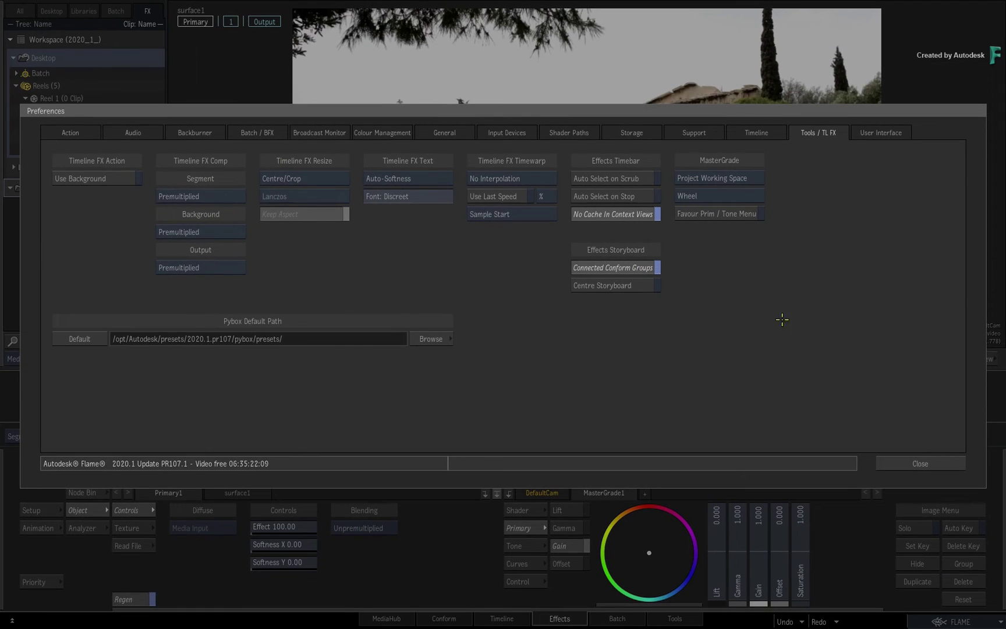
{"action": "left_click", "coordinate": [953, 464]}
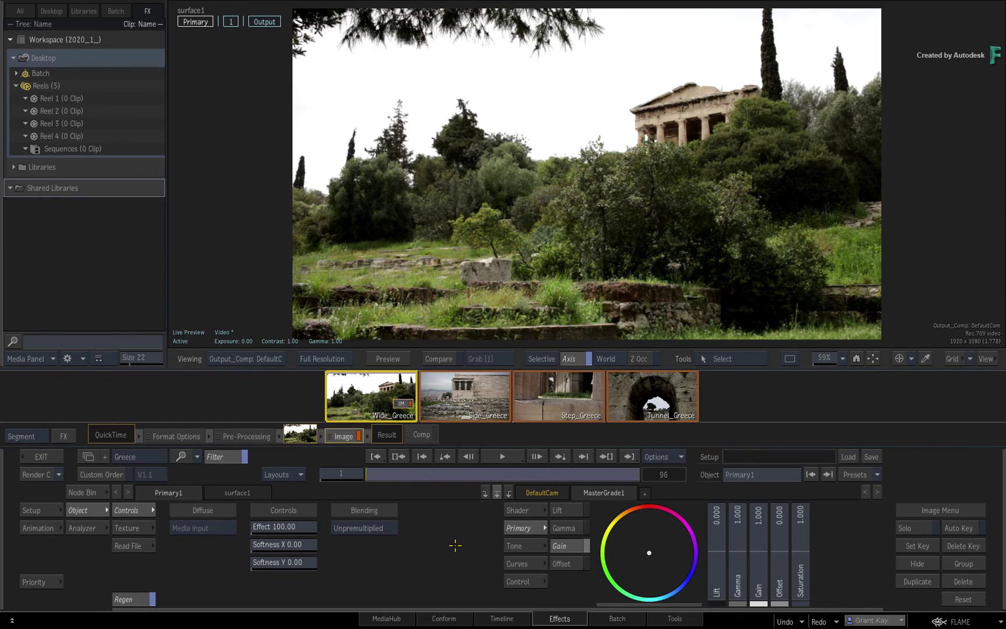
On the TR_Edit timeline, select the Greece group's segments, then the Sailing group's.
{"action": "left_click", "coordinate": [485, 618]}
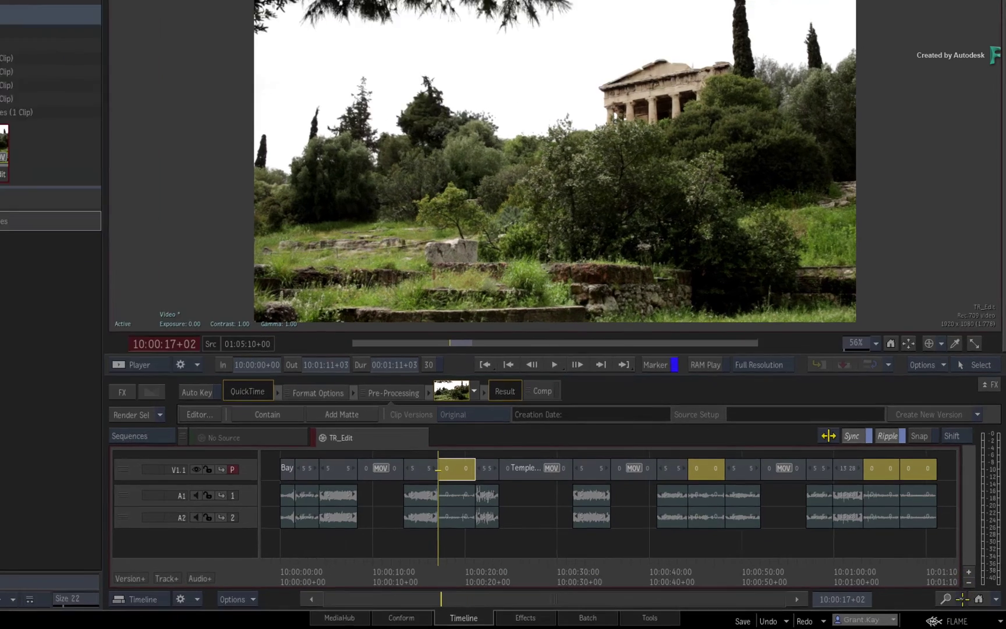
{"action": "left_click", "coordinate": [965, 601]}
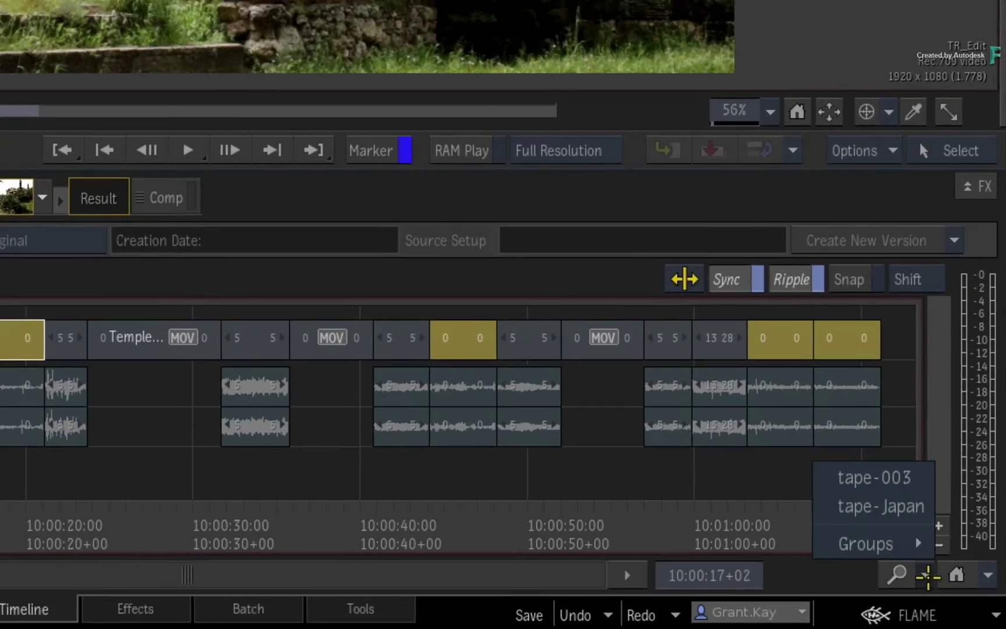
{"action": "mouse_move", "coordinate": [909, 541]}
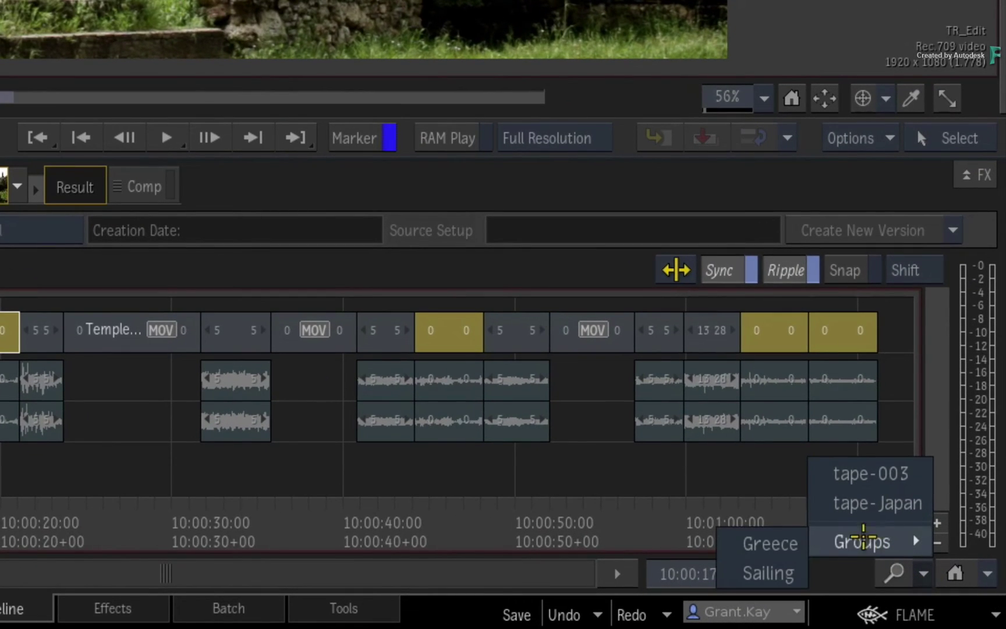
{"action": "left_click", "coordinate": [783, 548]}
{"action": "left_click", "coordinate": [925, 574]}
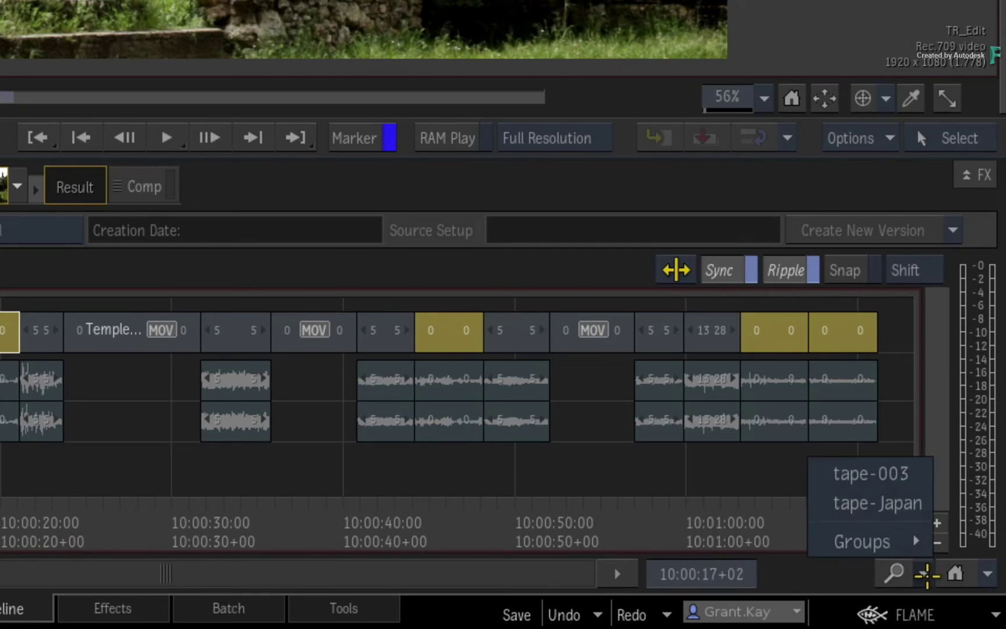
{"action": "mouse_move", "coordinate": [889, 539]}
{"action": "left_click", "coordinate": [768, 573]}
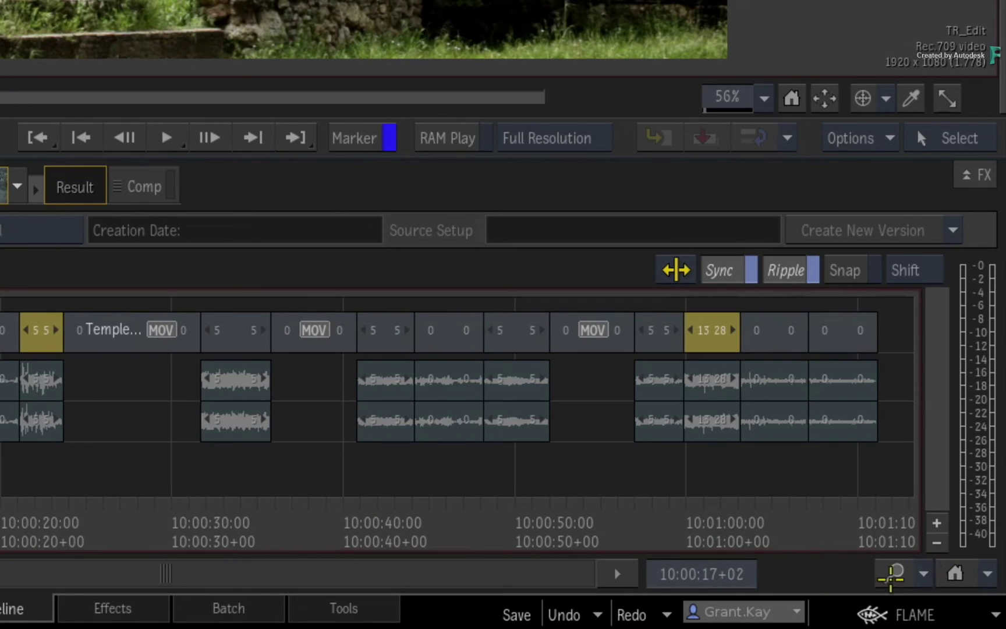
Reselect the Greece group's segments, then switch the selection to Sailing.
{"action": "left_click", "coordinate": [926, 573]}
{"action": "mouse_move", "coordinate": [886, 541]}
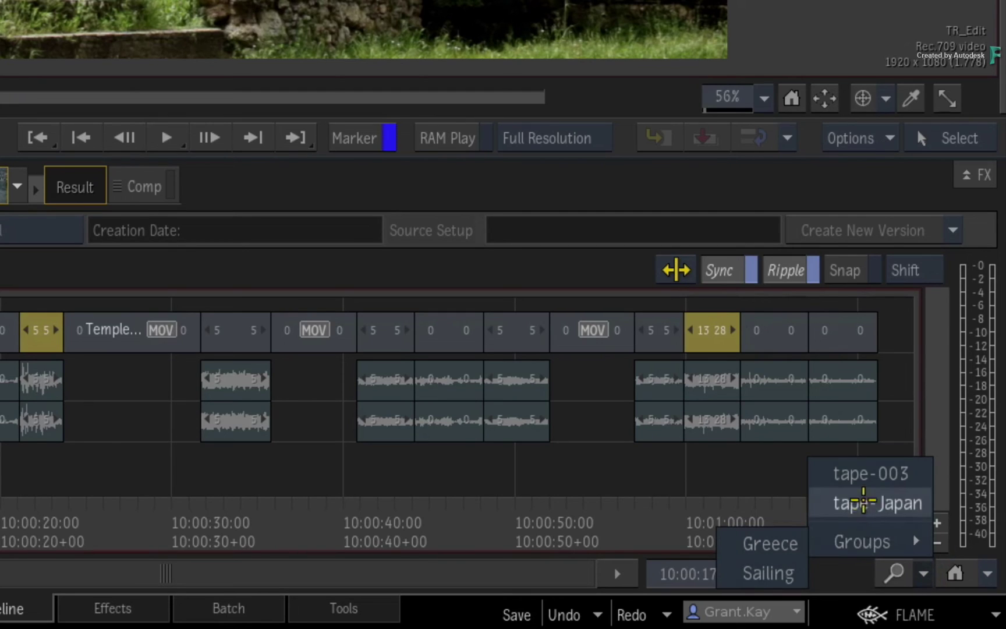
{"action": "mouse_move", "coordinate": [832, 534]}
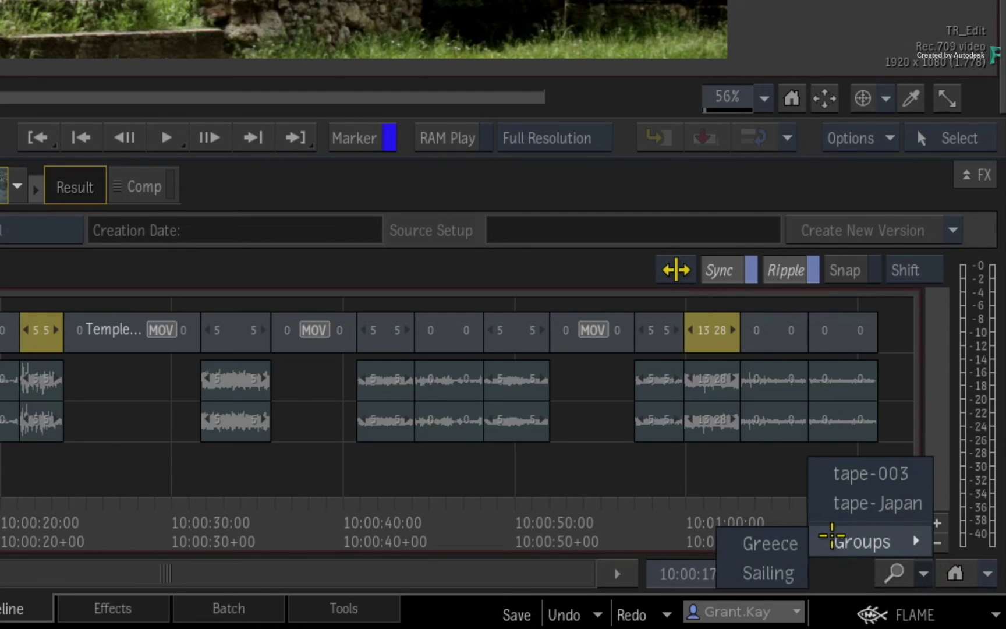
{"action": "left_click", "coordinate": [775, 542]}
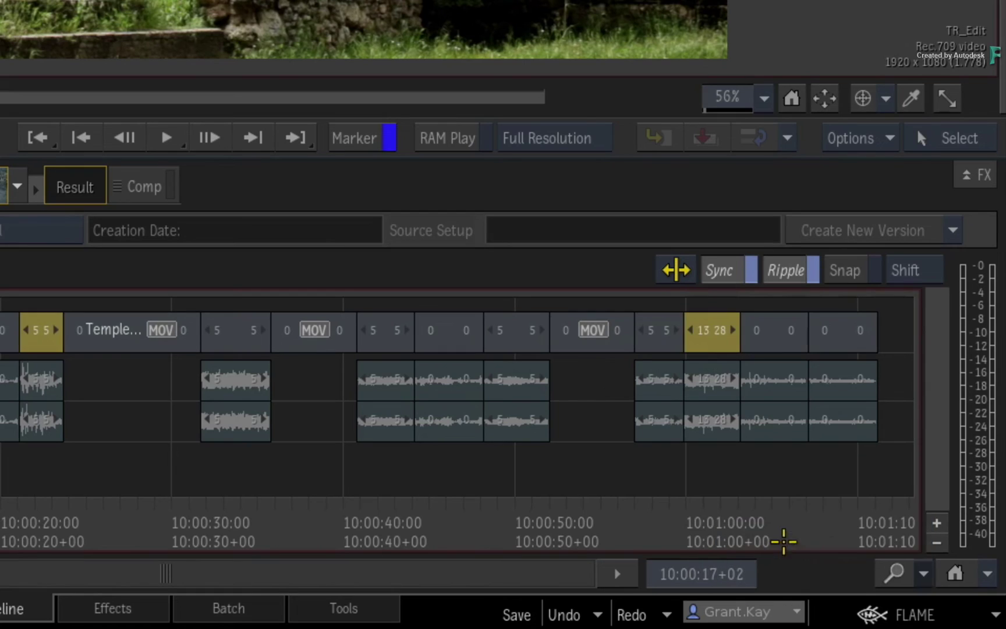
{"action": "left_click", "coordinate": [897, 568]}
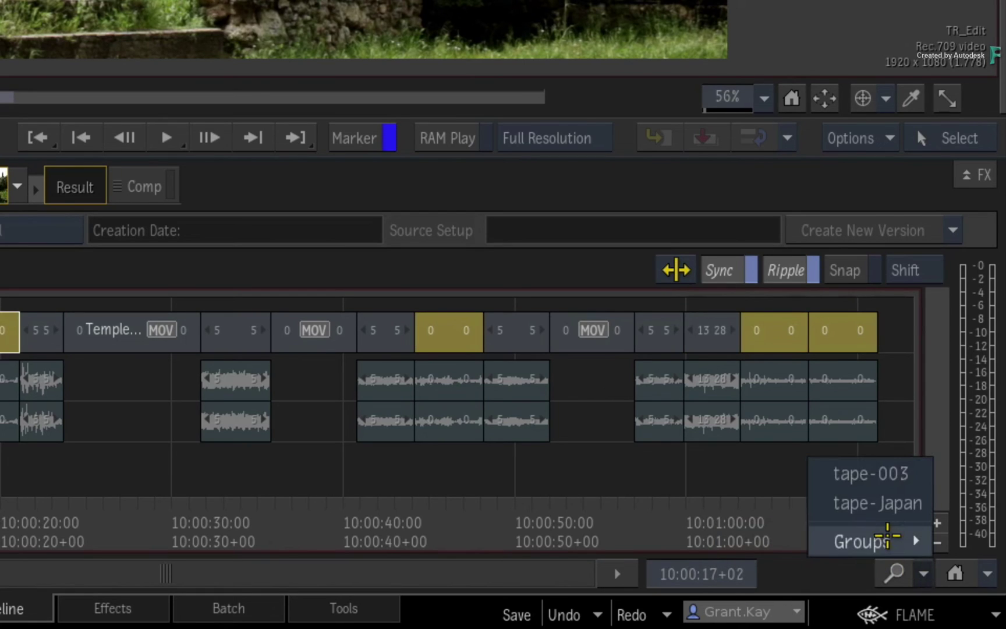
{"action": "left_click", "coordinate": [775, 572]}
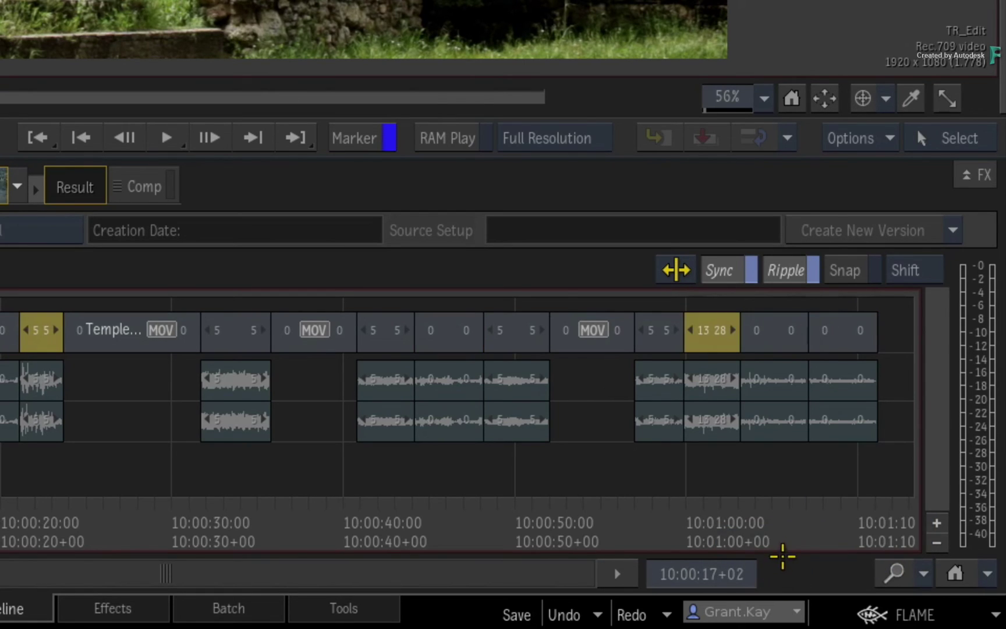
Select all tape-Japan segments, then finish with the Sailing group's segments selected.
{"action": "left_click", "coordinate": [925, 574]}
{"action": "left_click", "coordinate": [877, 503]}
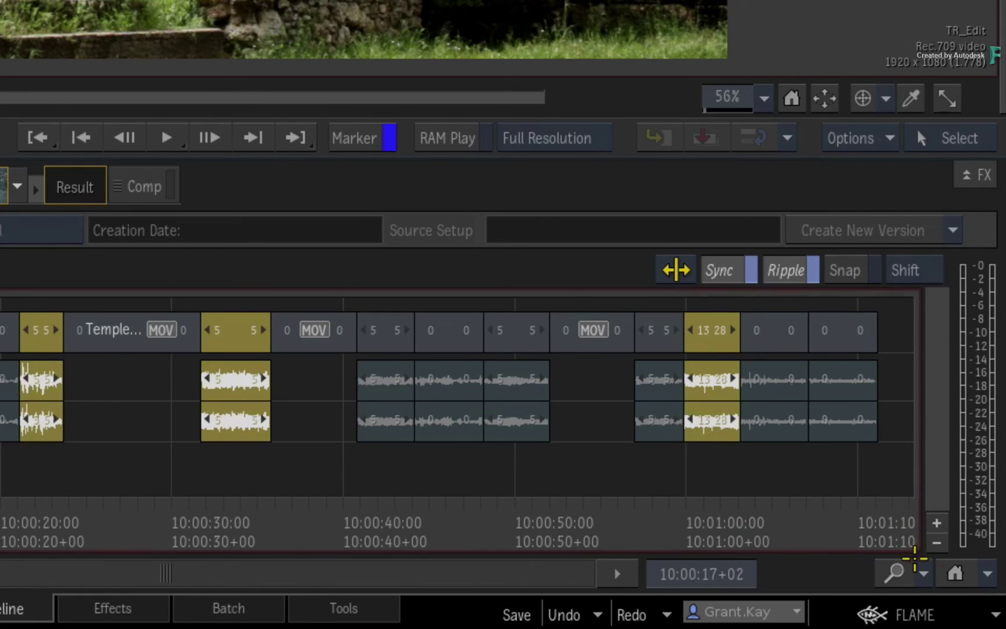
{"action": "left_click", "coordinate": [924, 573]}
{"action": "mouse_move", "coordinate": [873, 542]}
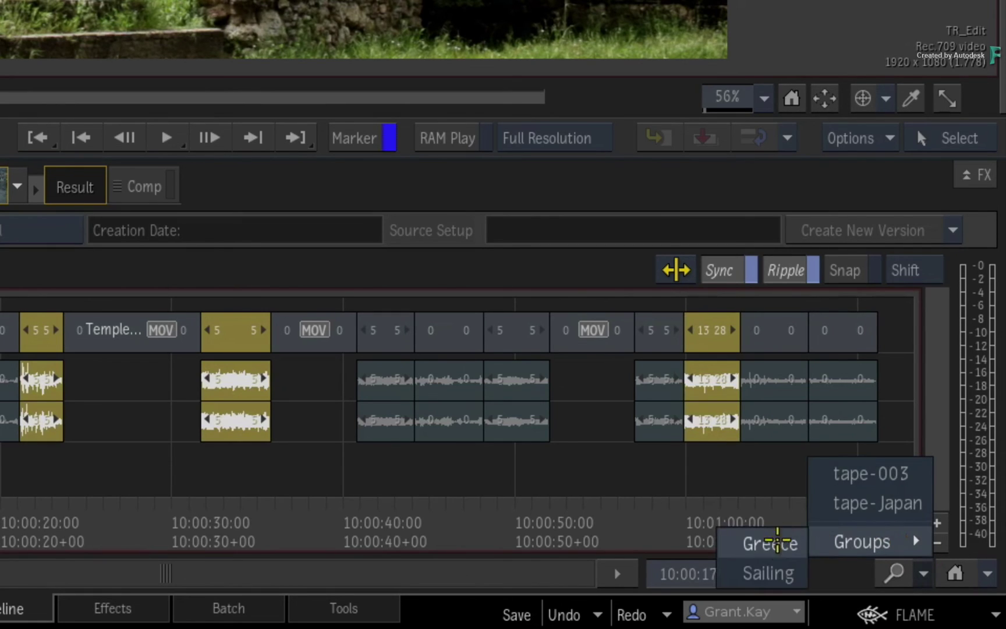
{"action": "left_click", "coordinate": [759, 573]}
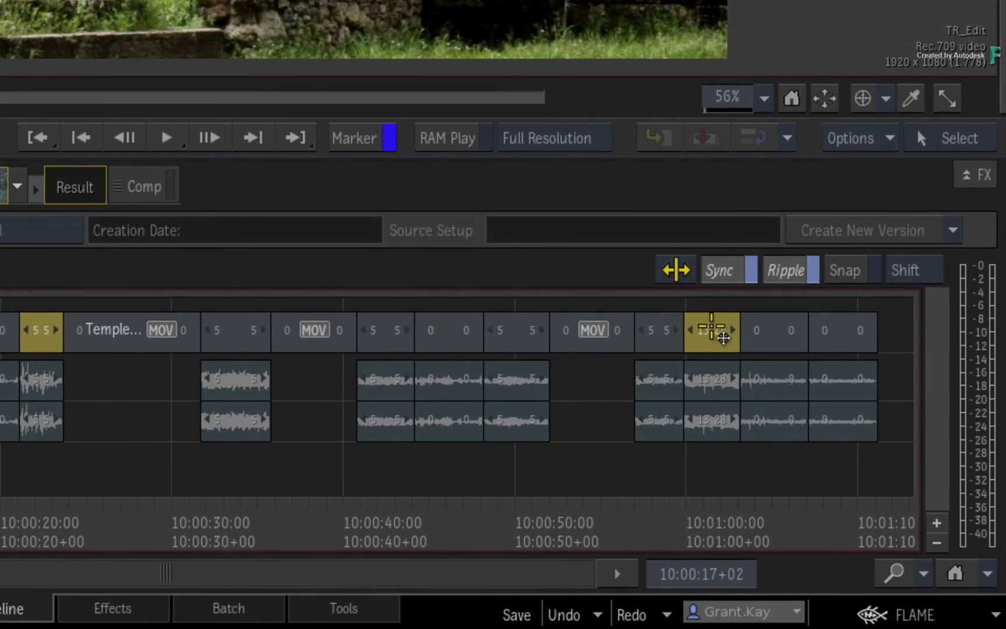
View the Groups submenu for the selected segment and dismiss it without changes.
{"action": "right_click", "coordinate": [712, 330]}
{"action": "mouse_move", "coordinate": [621, 233]}
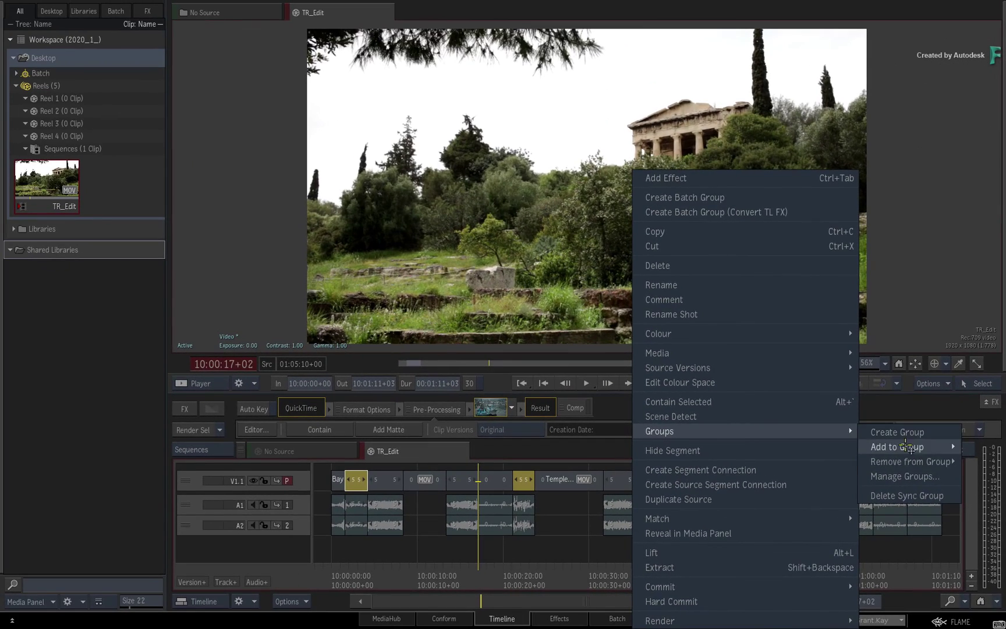
{"action": "left_click", "coordinate": [945, 272]}
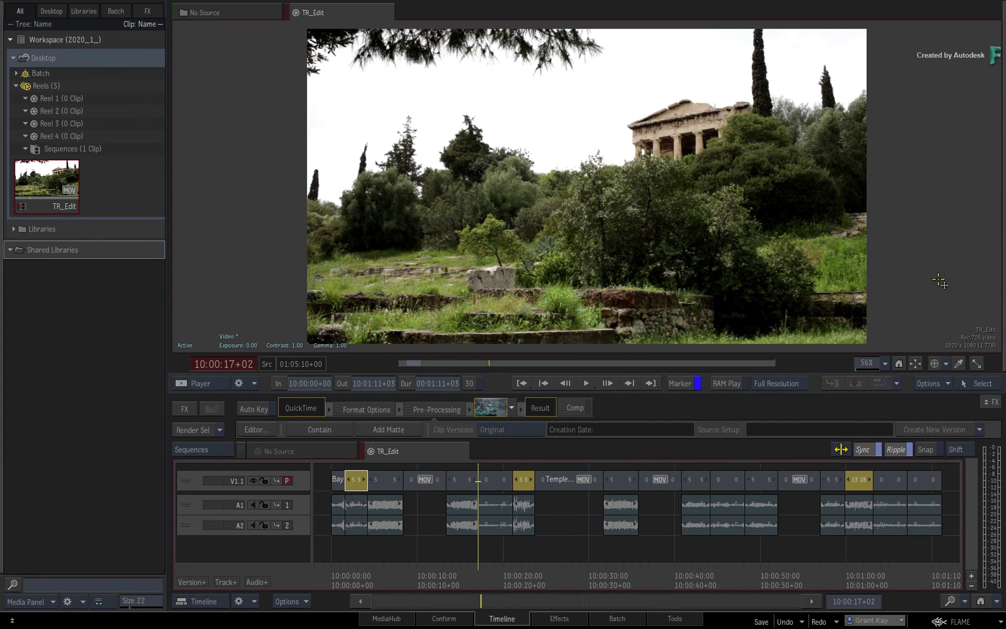
In Effects, show the Greece storyboard, then Sailing's, and play the Sailing clip.
{"action": "left_click", "coordinate": [569, 616]}
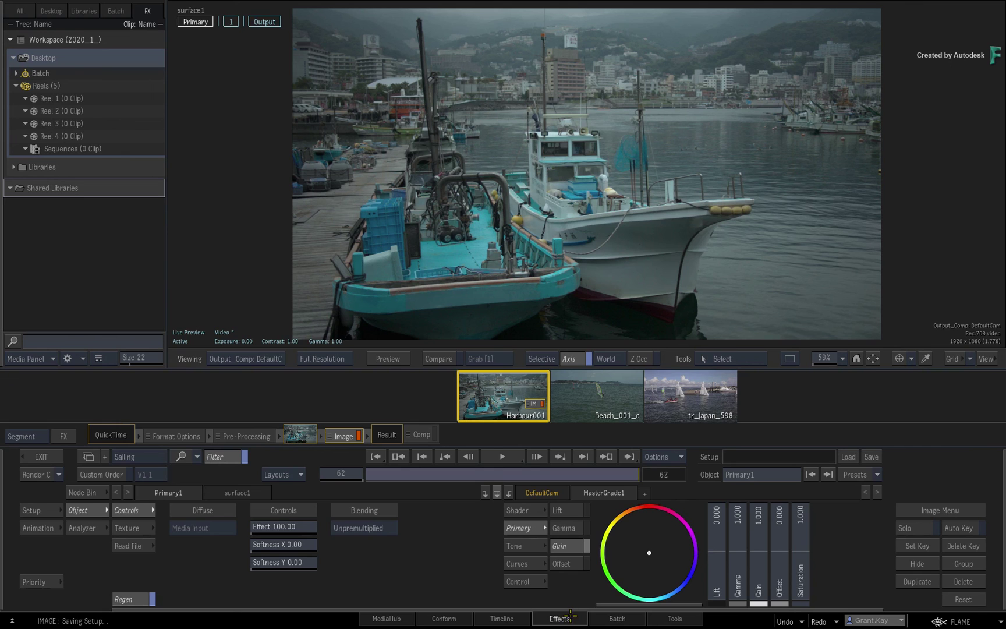
{"action": "left_click", "coordinate": [151, 457]}
{"action": "left_click", "coordinate": [146, 443]}
{"action": "left_click", "coordinate": [150, 457]}
{"action": "left_click", "coordinate": [153, 471]}
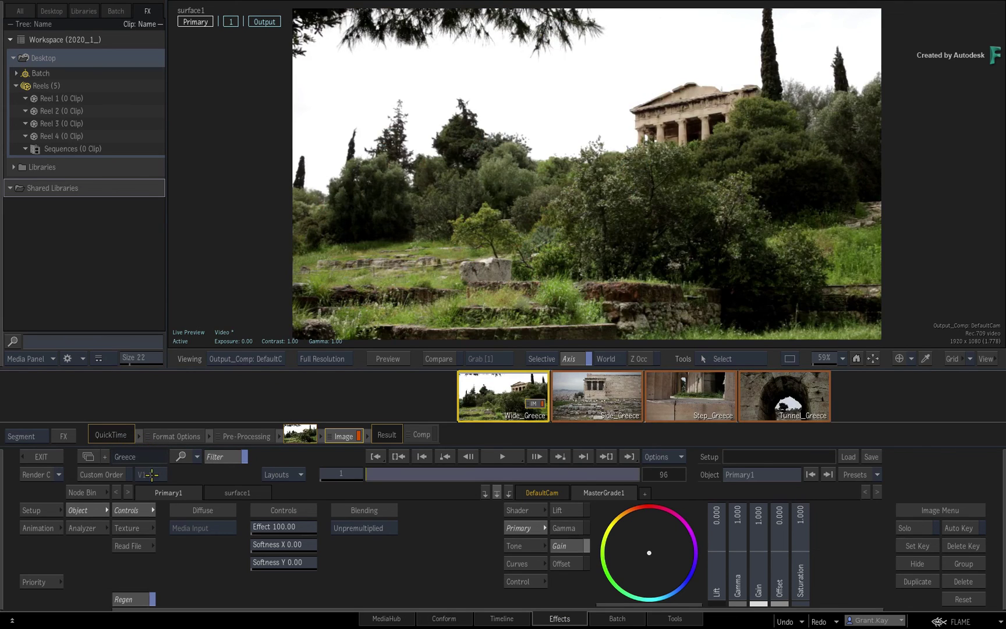
{"action": "key", "text": "space"}
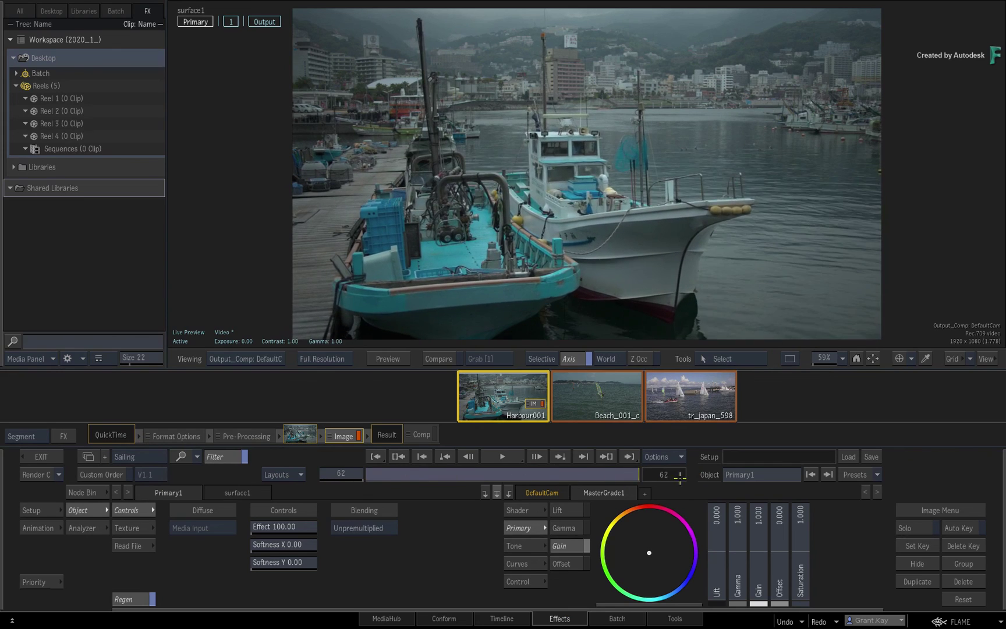
Show and play the Greece storyboard, then turn off Filter to list every segment.
{"action": "left_click", "coordinate": [153, 457]}
{"action": "left_click", "coordinate": [147, 442]}
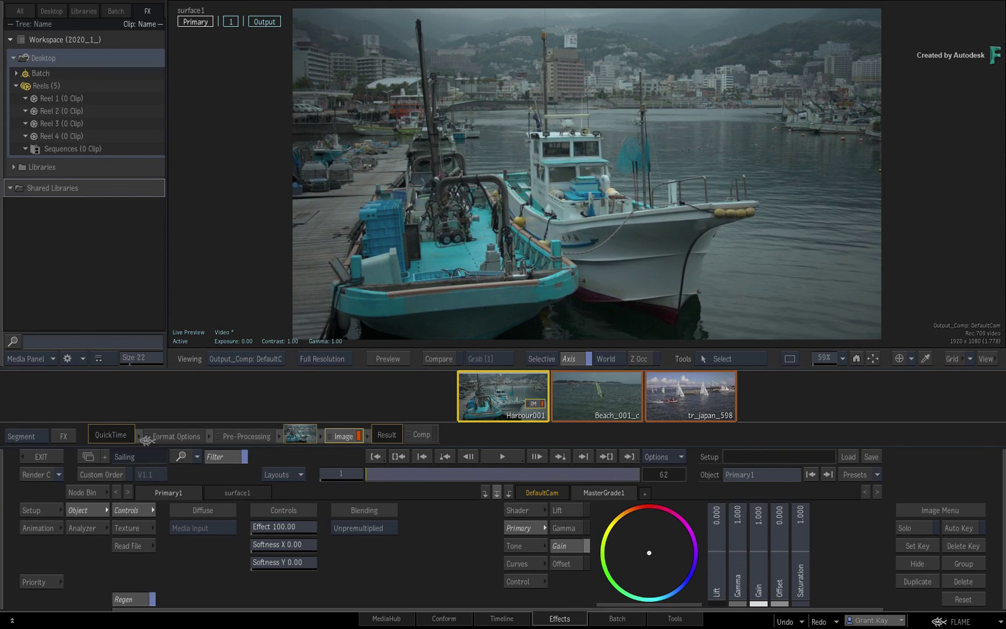
{"action": "key", "text": "space"}
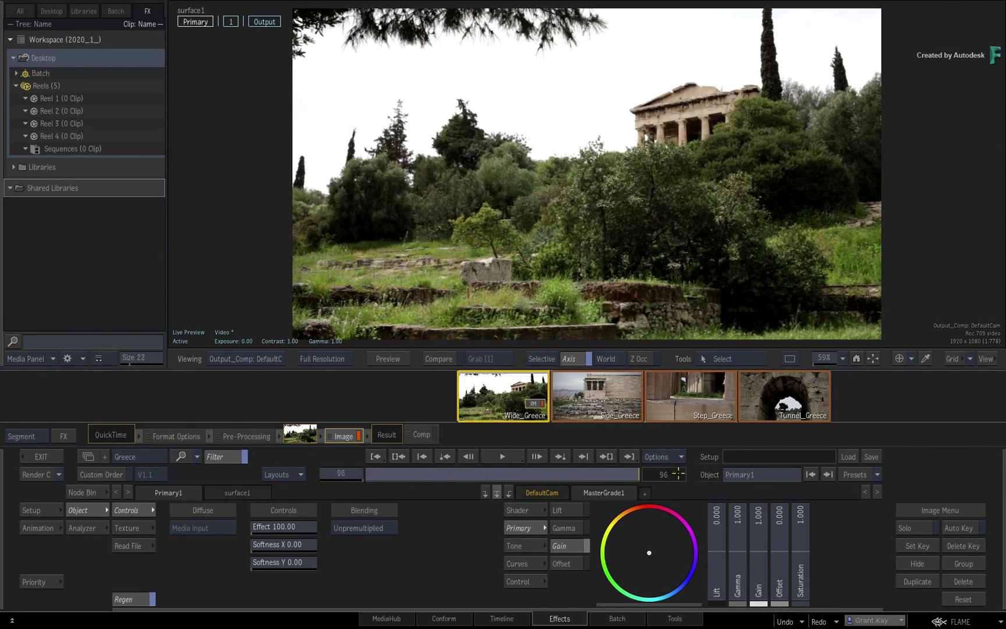
{"action": "key", "text": "space"}
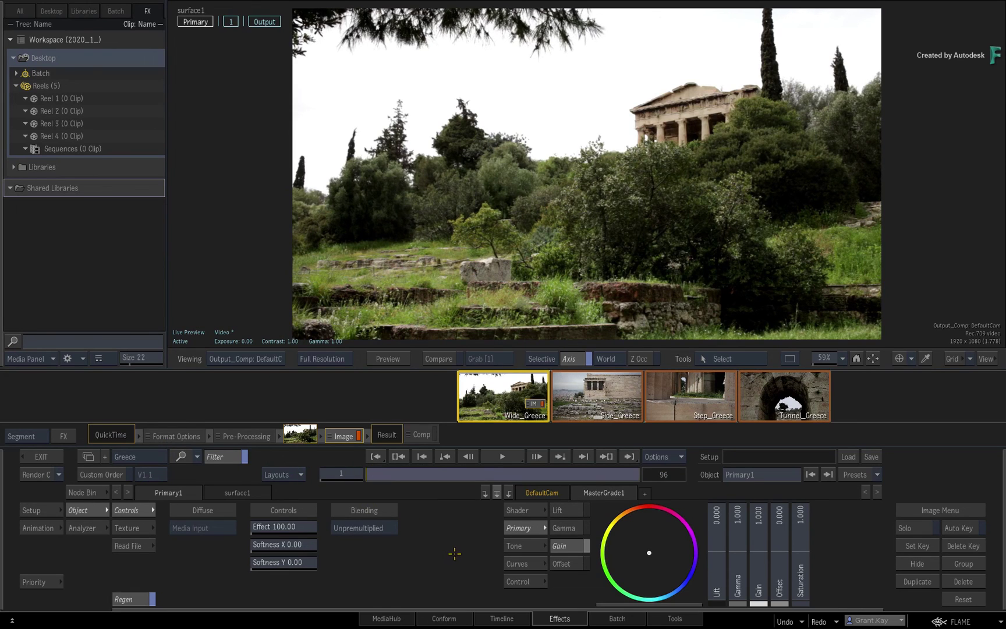
{"action": "left_click", "coordinate": [239, 460]}
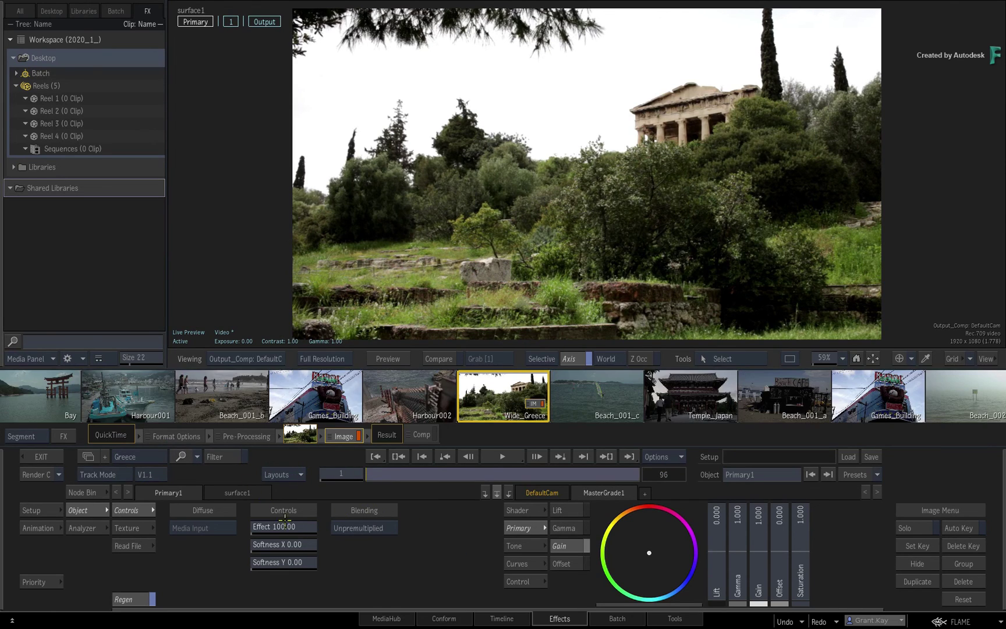